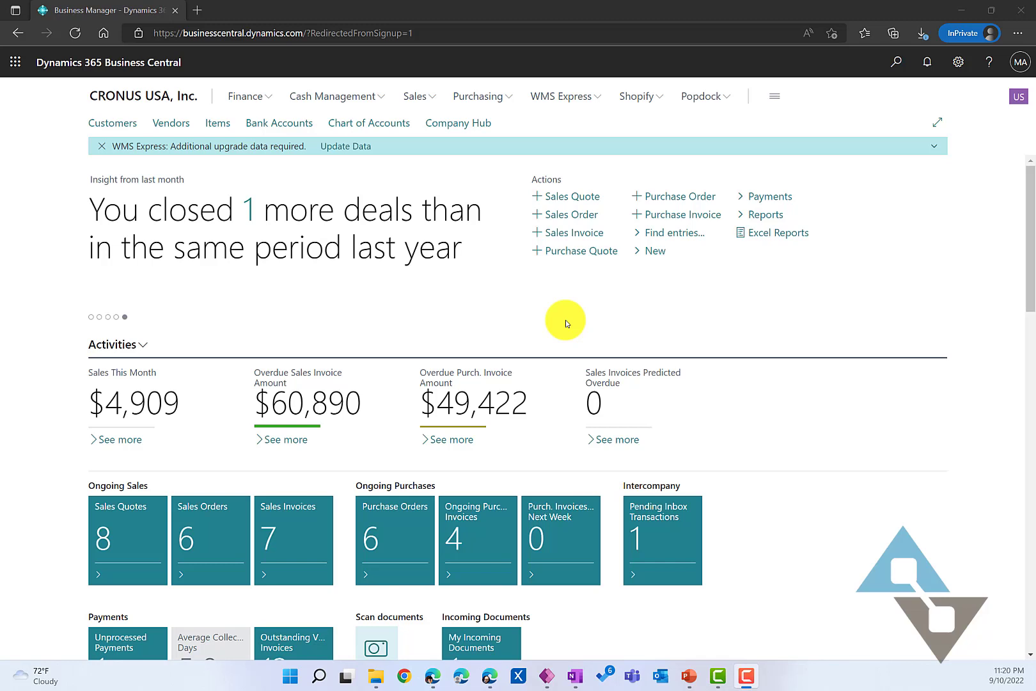
- Open the Keyboard Shortcuts article from the Help pane's Other resources
click(990, 63)
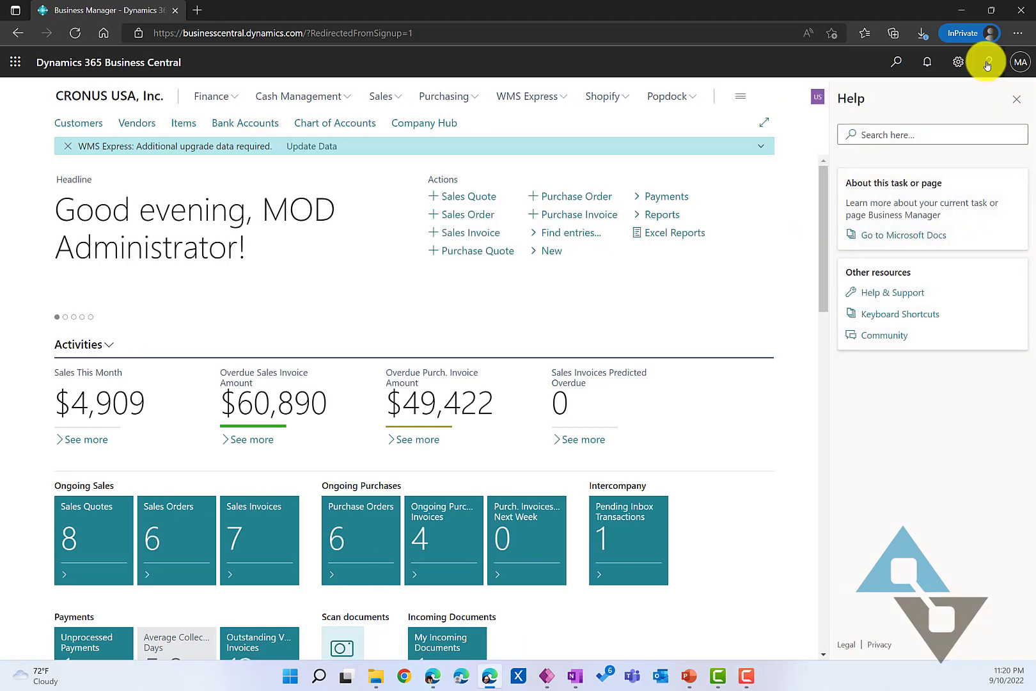
click(900, 315)
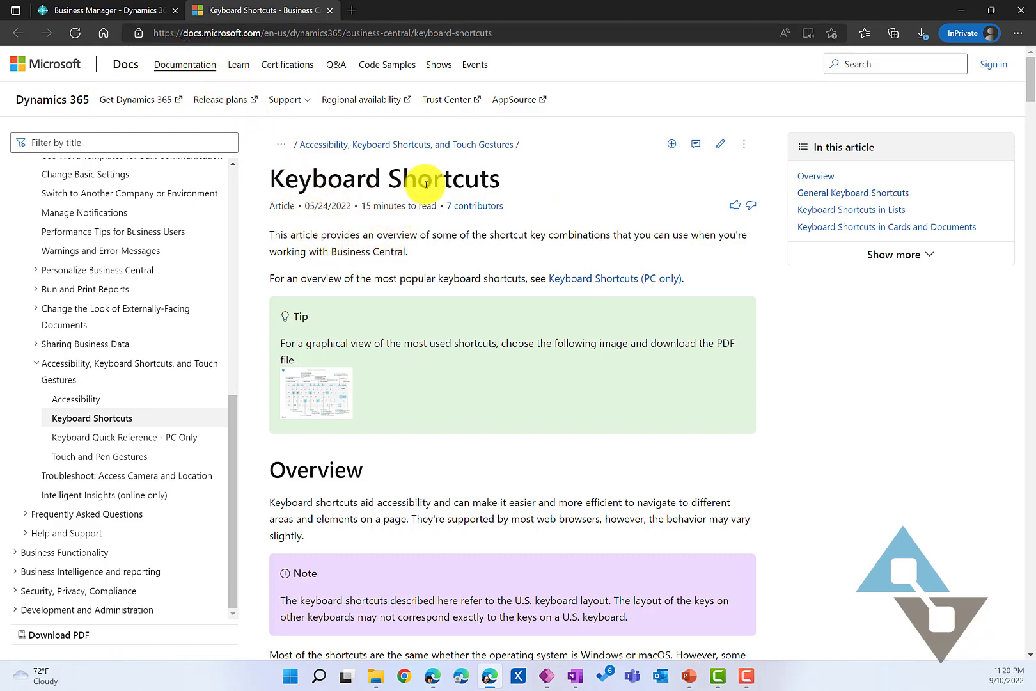
- Open the printable keyboard shortcuts PDF from the thumbnail in the Tip box
scroll(451, 333, down, 8)
scroll(451, 336, up, 8)
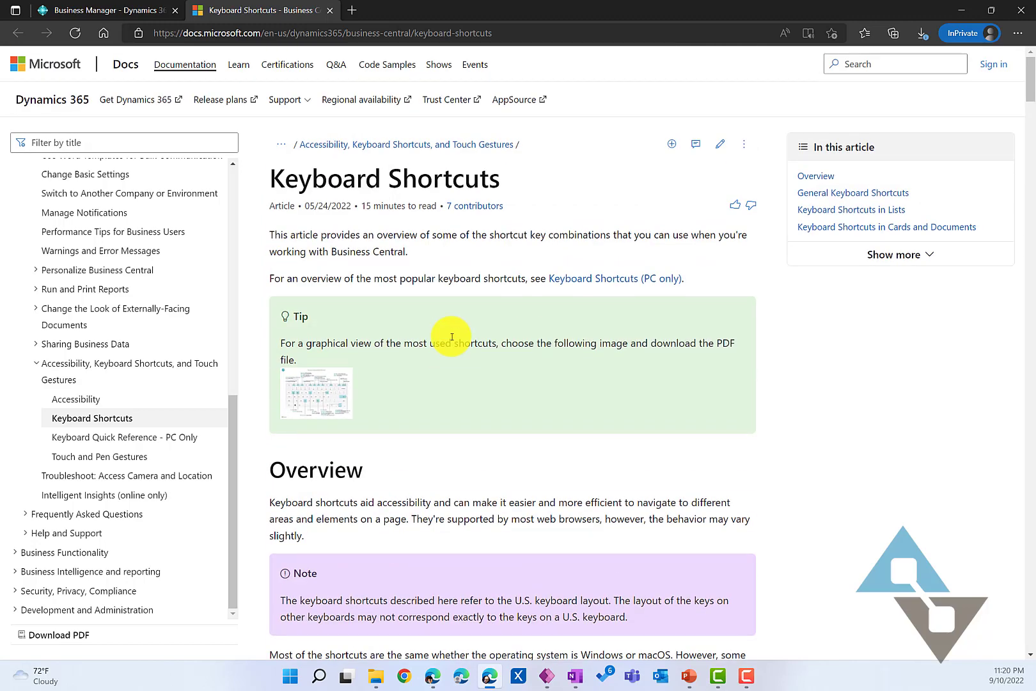
click(322, 397)
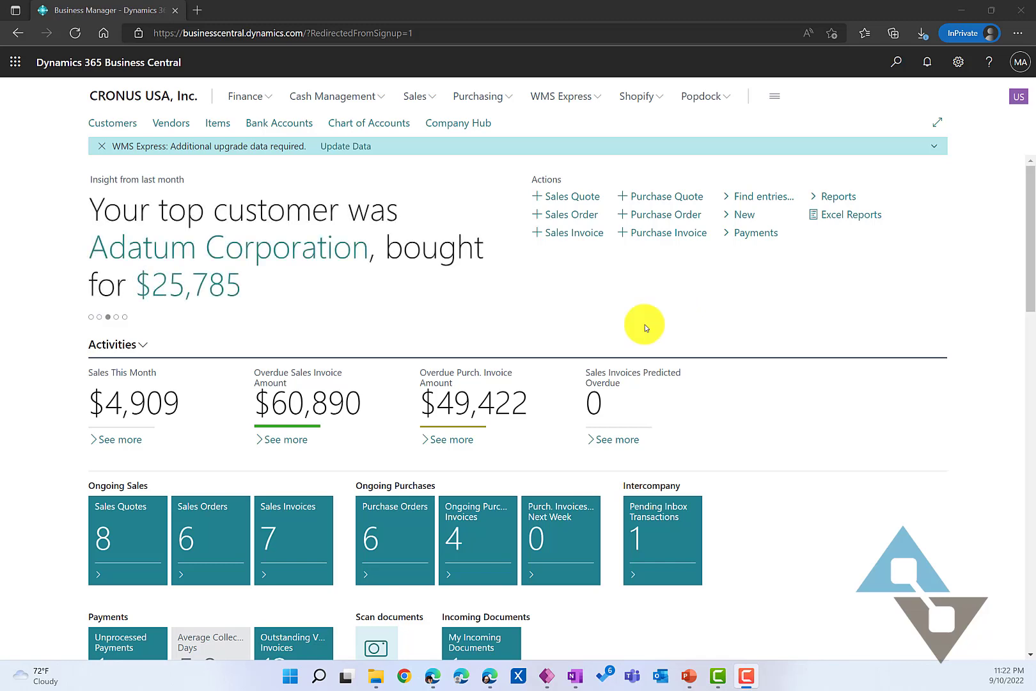
click(410, 55)
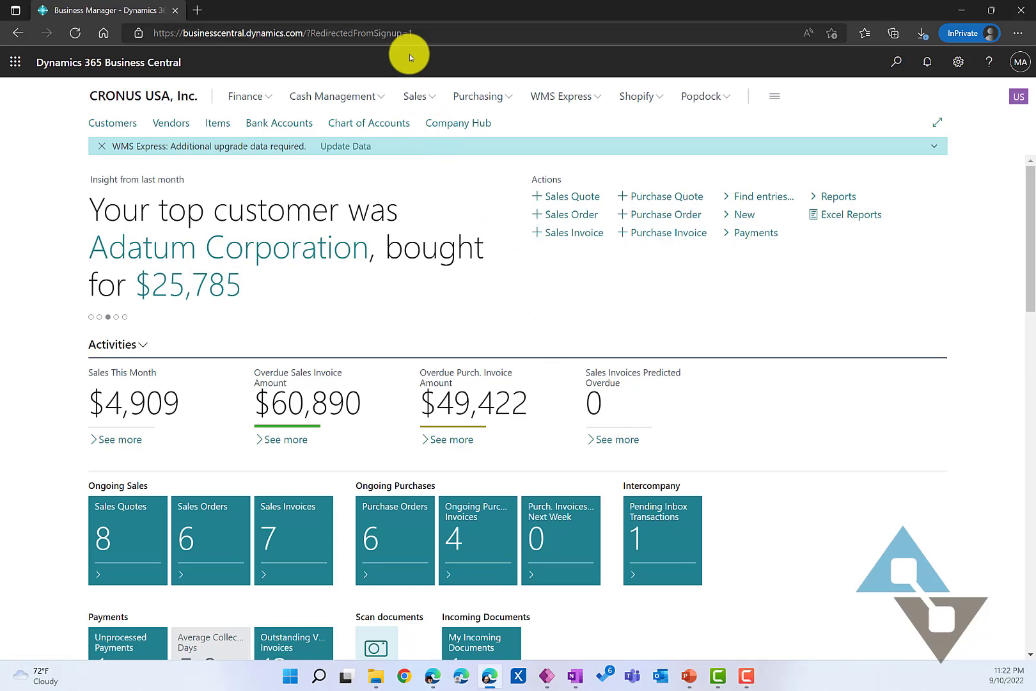
key(alt+q)
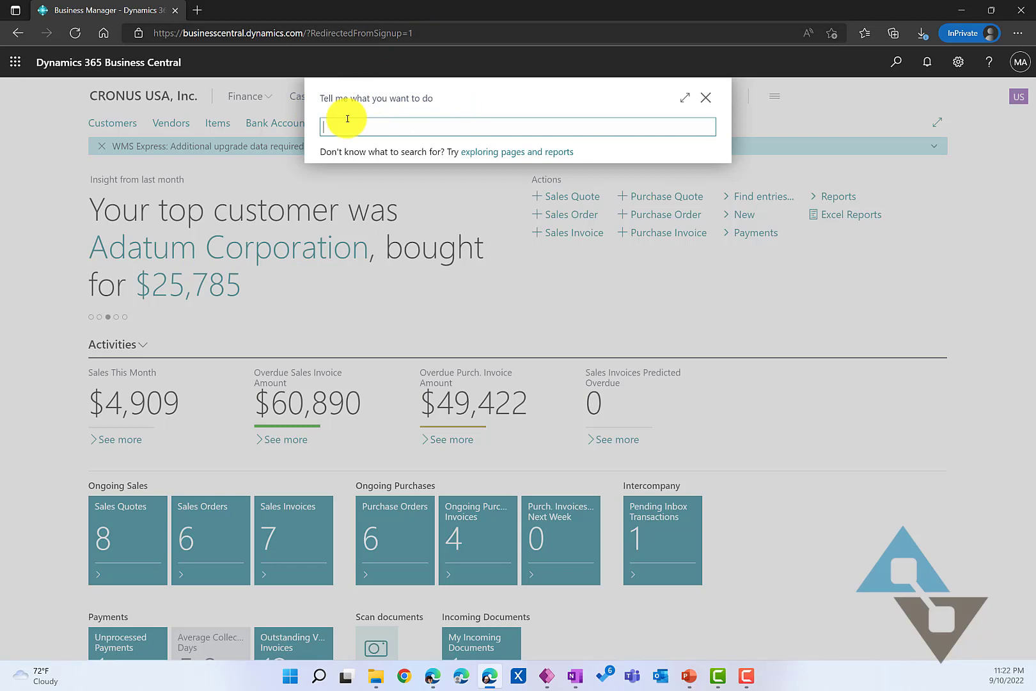
text(c)
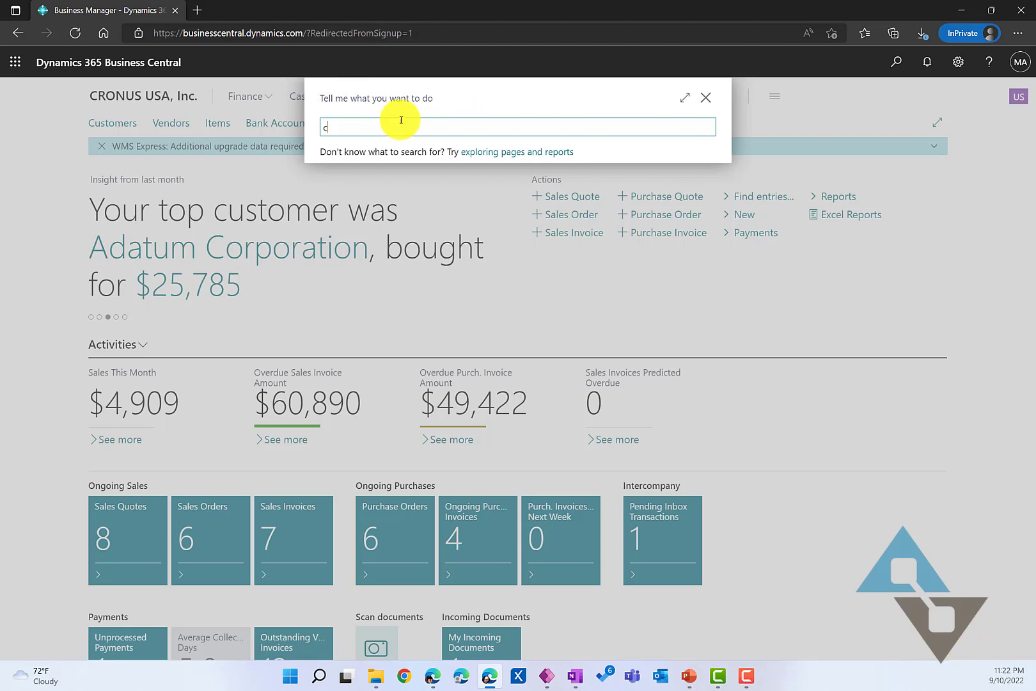
text(hart of a)
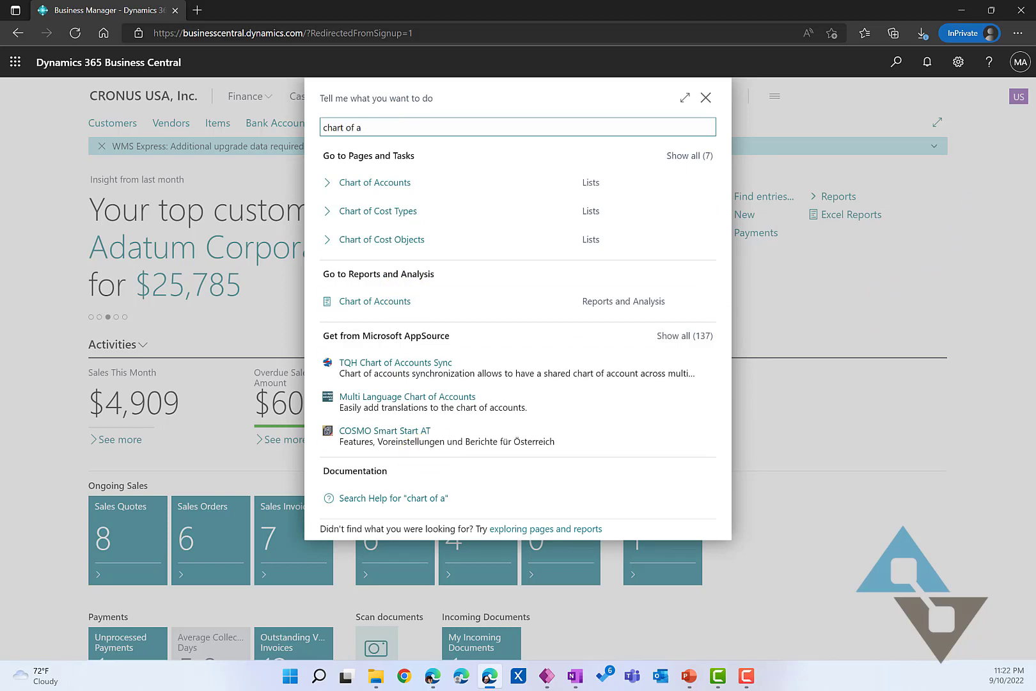
click(707, 98)
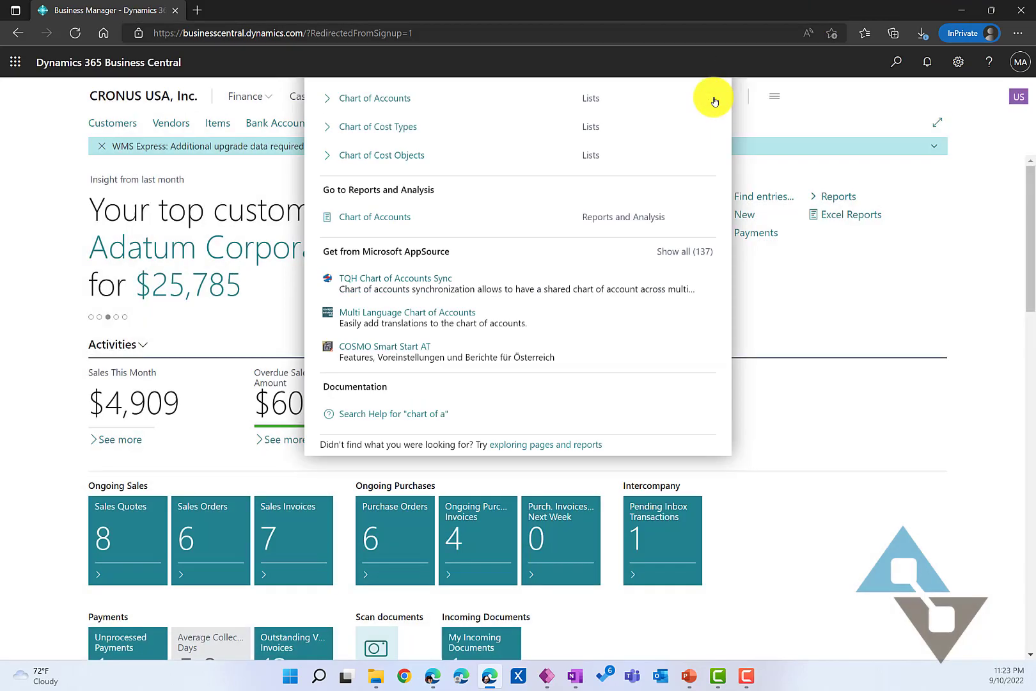
key(alt+Tab)
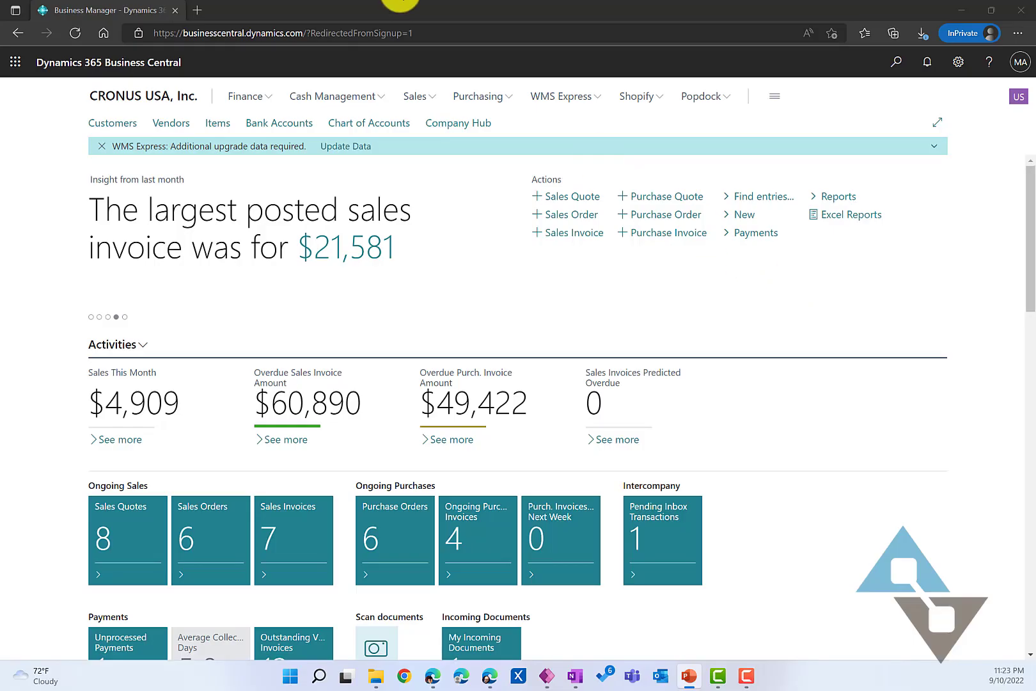
click(406, 59)
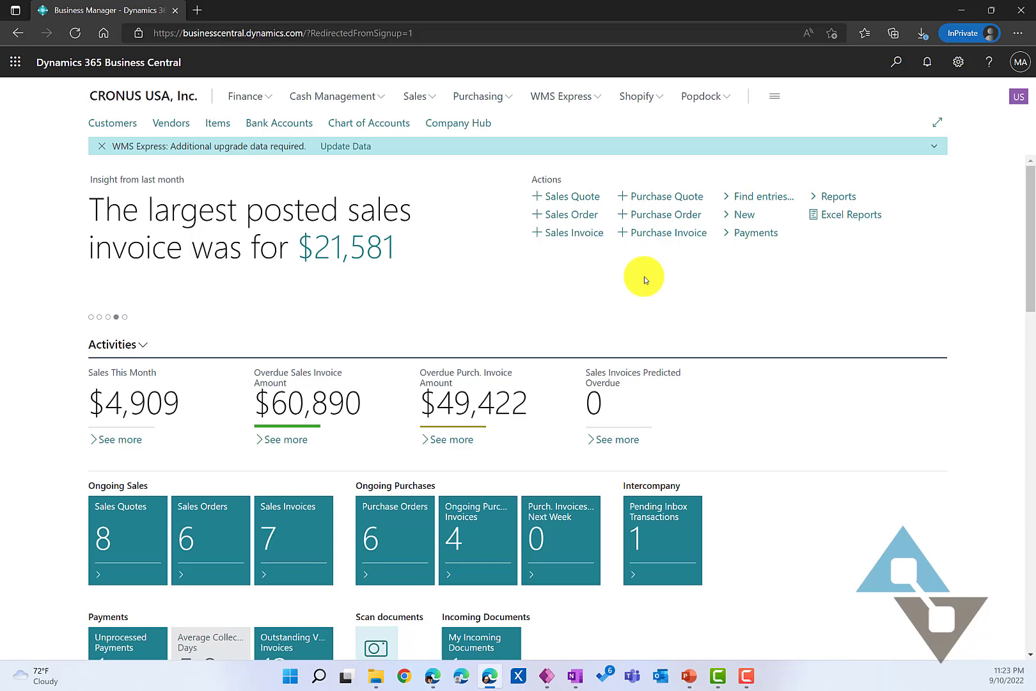
key(ctrl+F1)
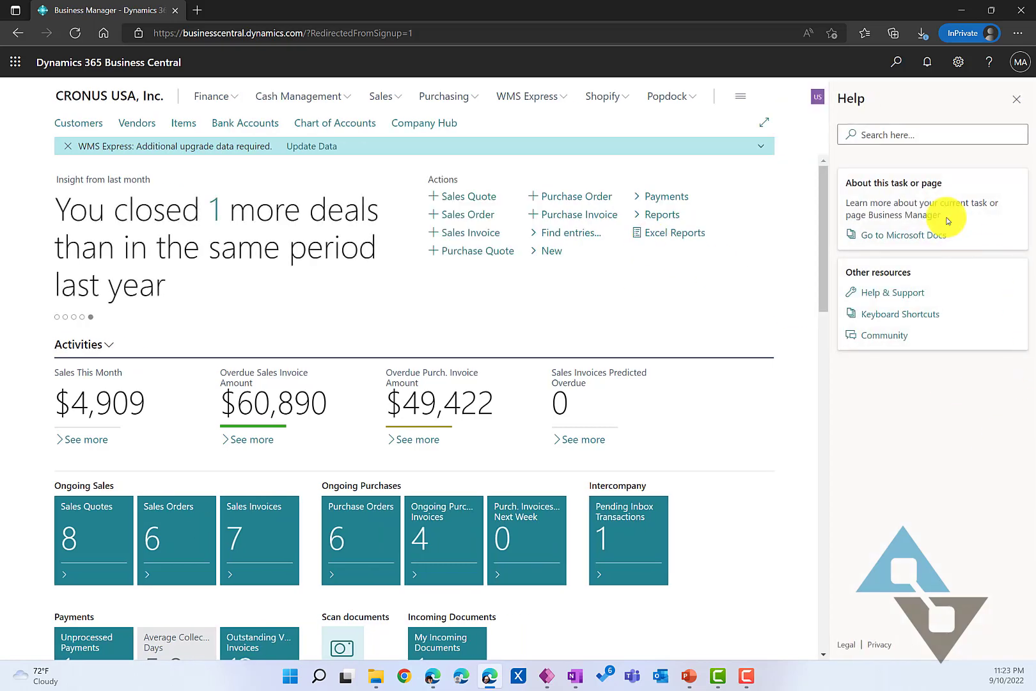
click(909, 135)
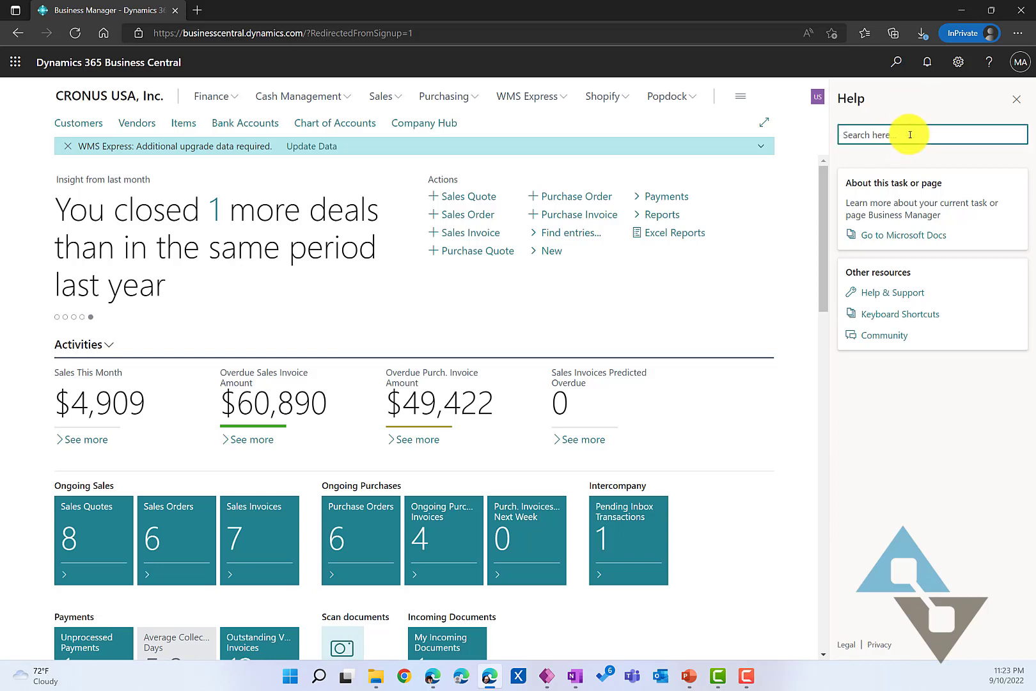
text(chart of account)
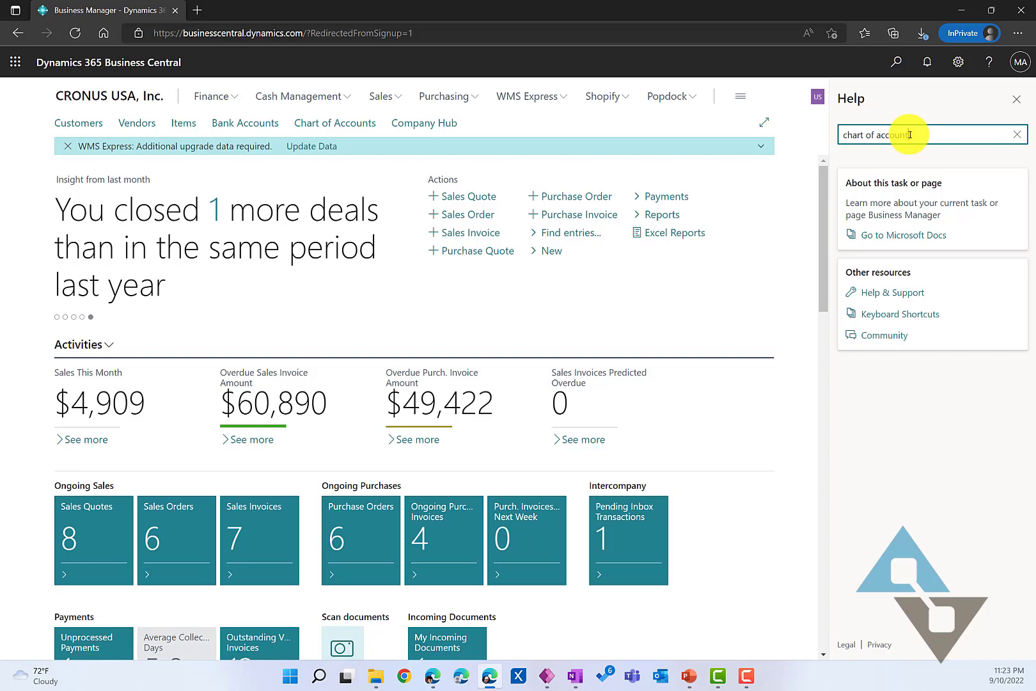
click(887, 289)
key(ctrl+a)
click(894, 516)
click(900, 135)
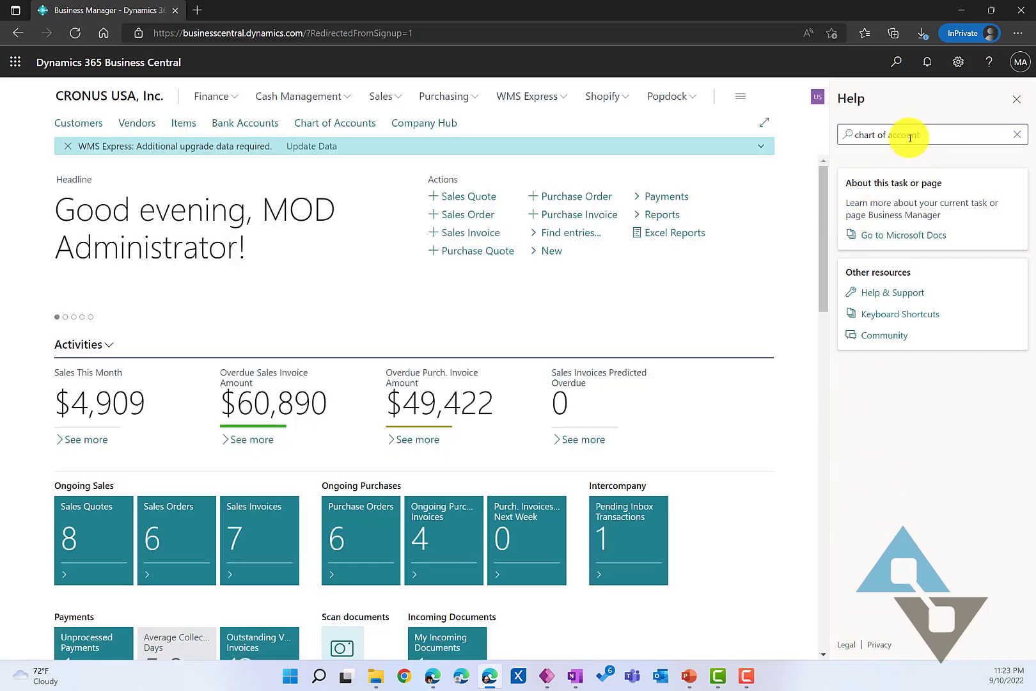
key(Return)
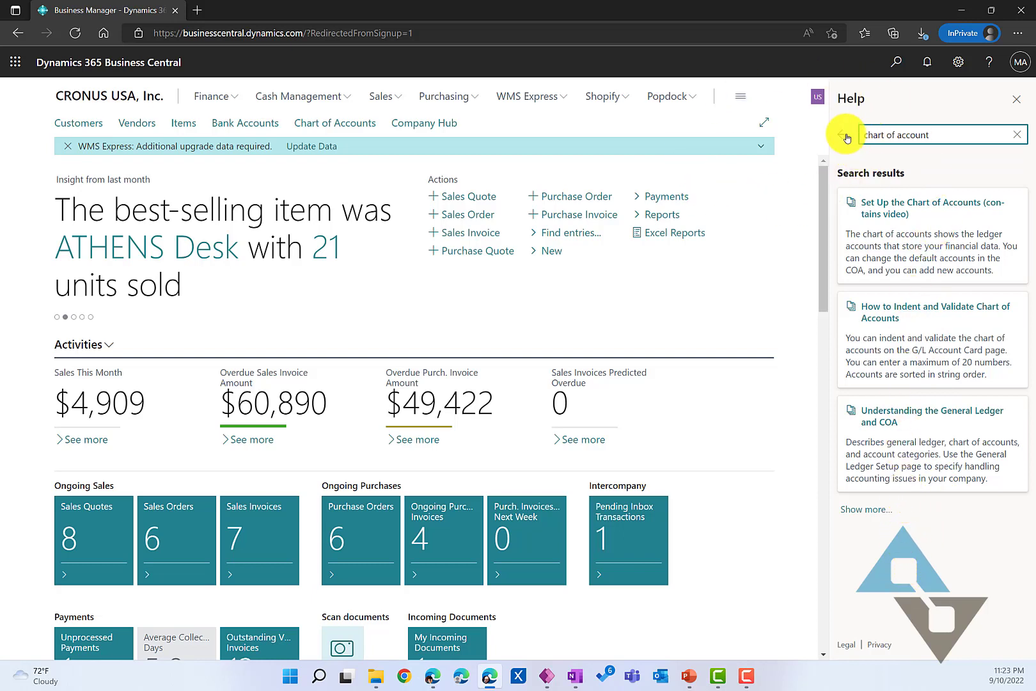
click(1019, 99)
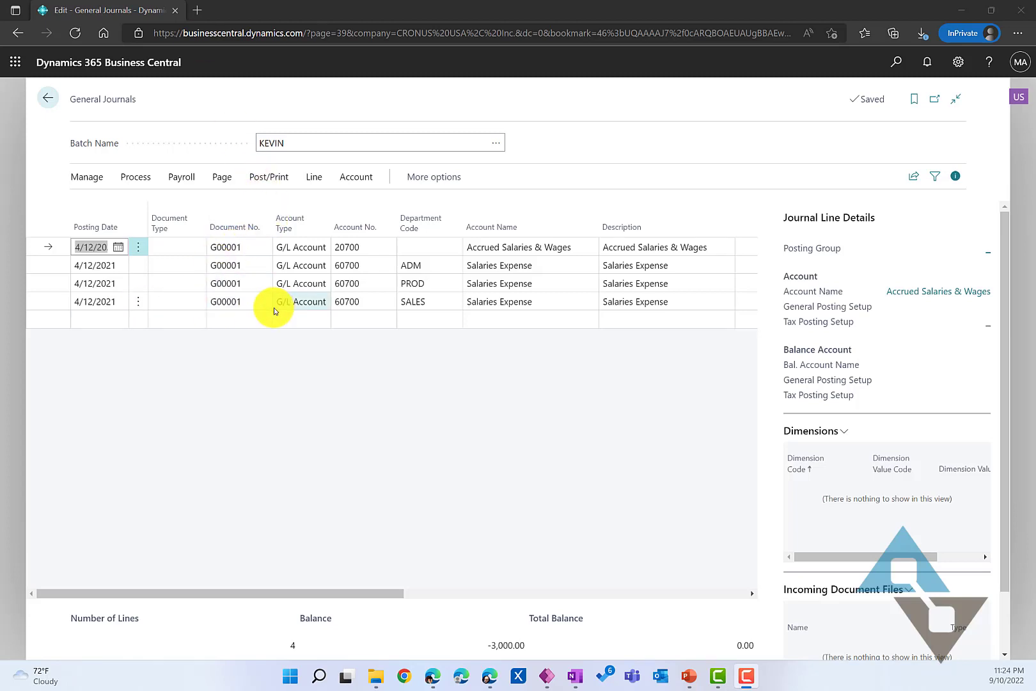
- Start a new journal line with account 60700 and department code SALES
click(109, 326)
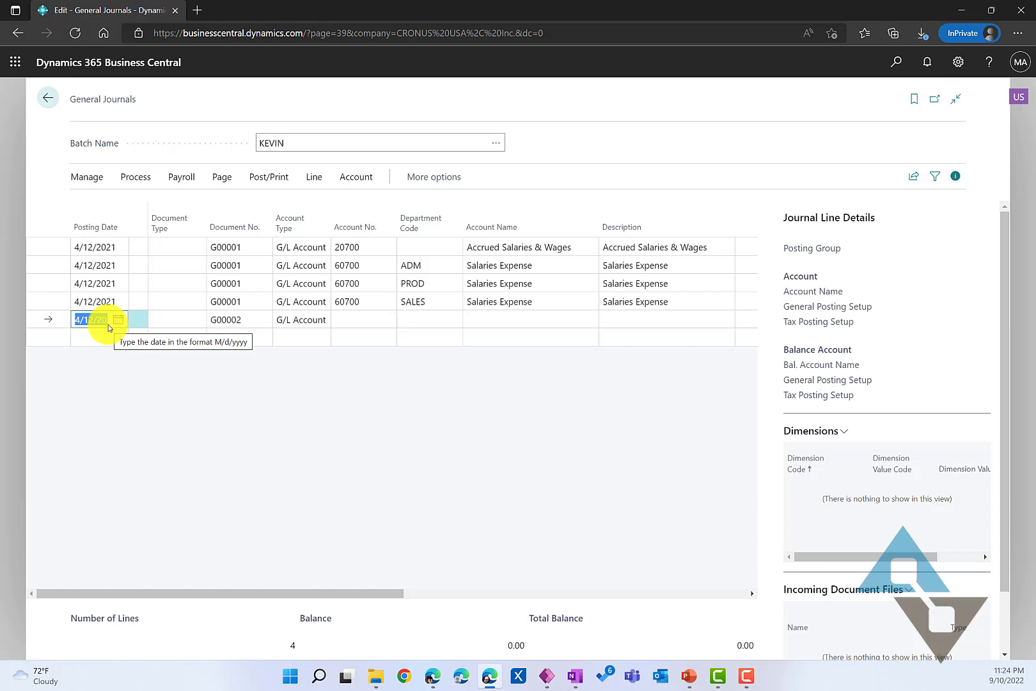
key(Tab)
key(Tab)
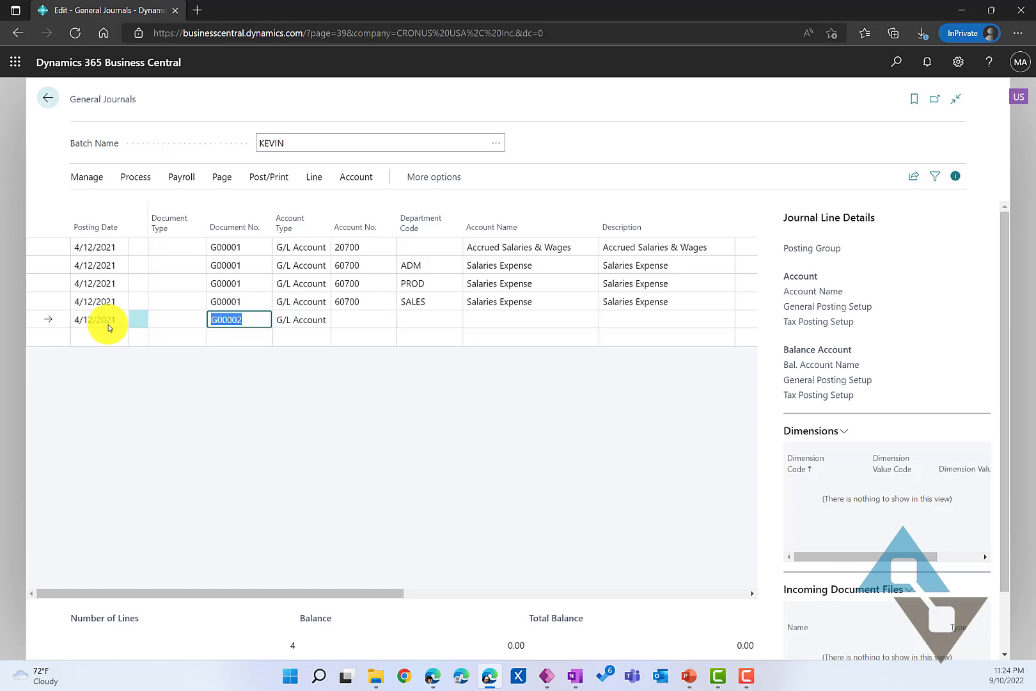
key(Tab)
key(Tab)
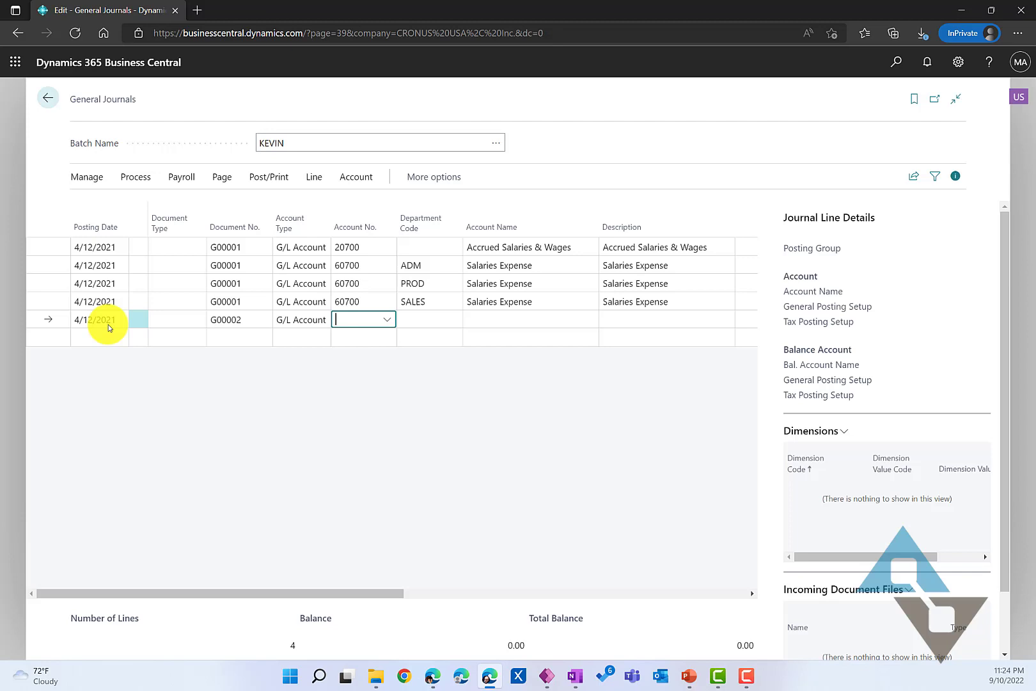
text(60700)
key(Tab)
text(SALES)
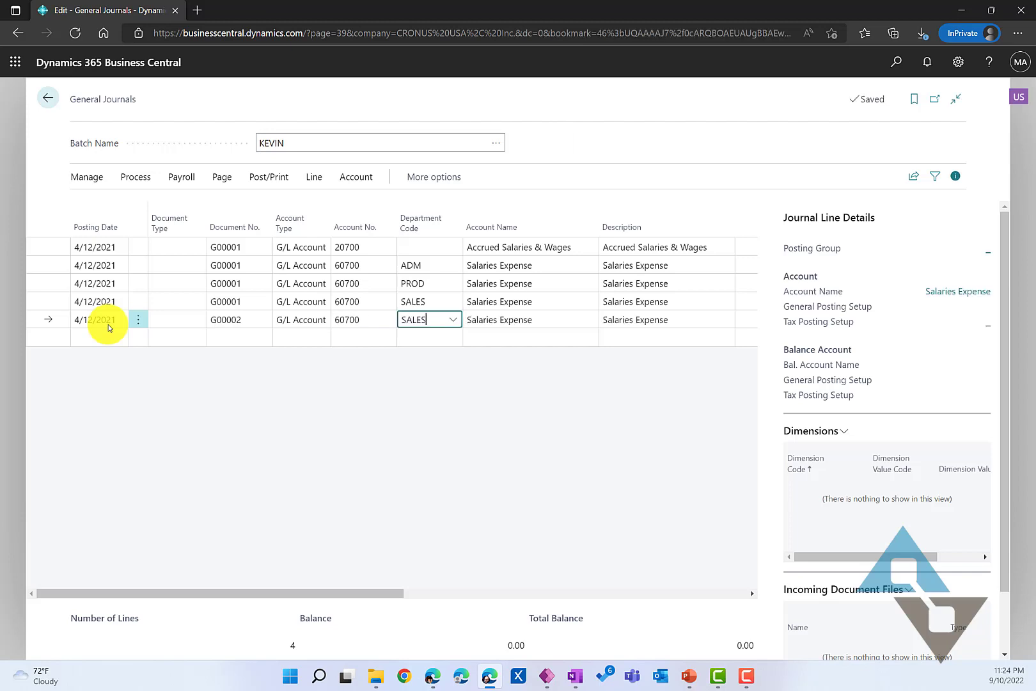
key(Tab)
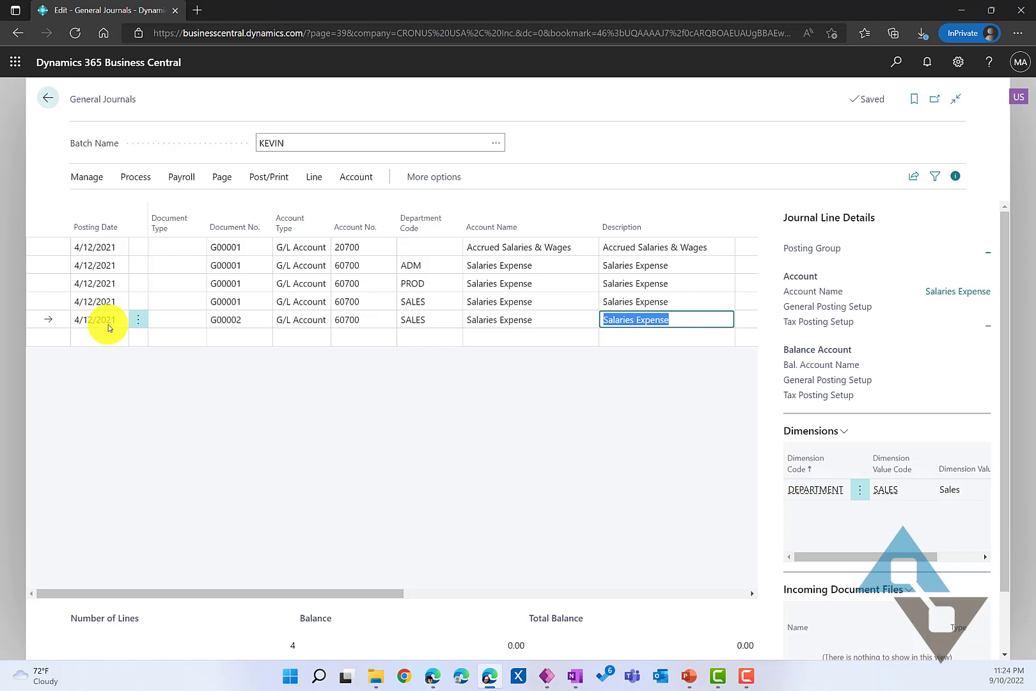
- Hide the line details FactBox and enter an amount of 1,000.00 on the new line
click(964, 176)
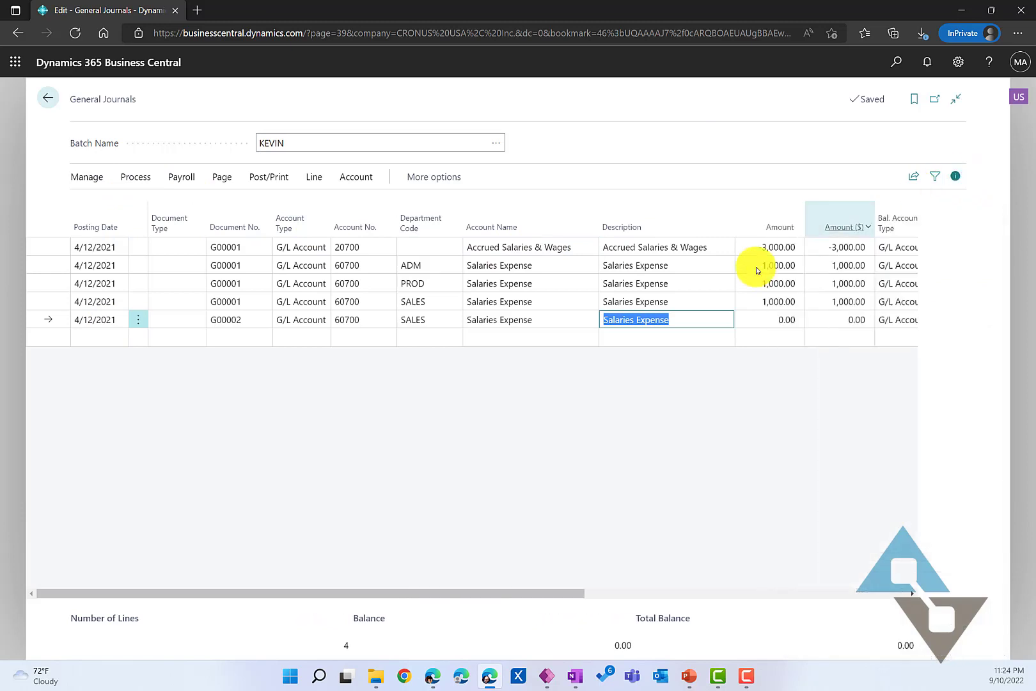
click(764, 325)
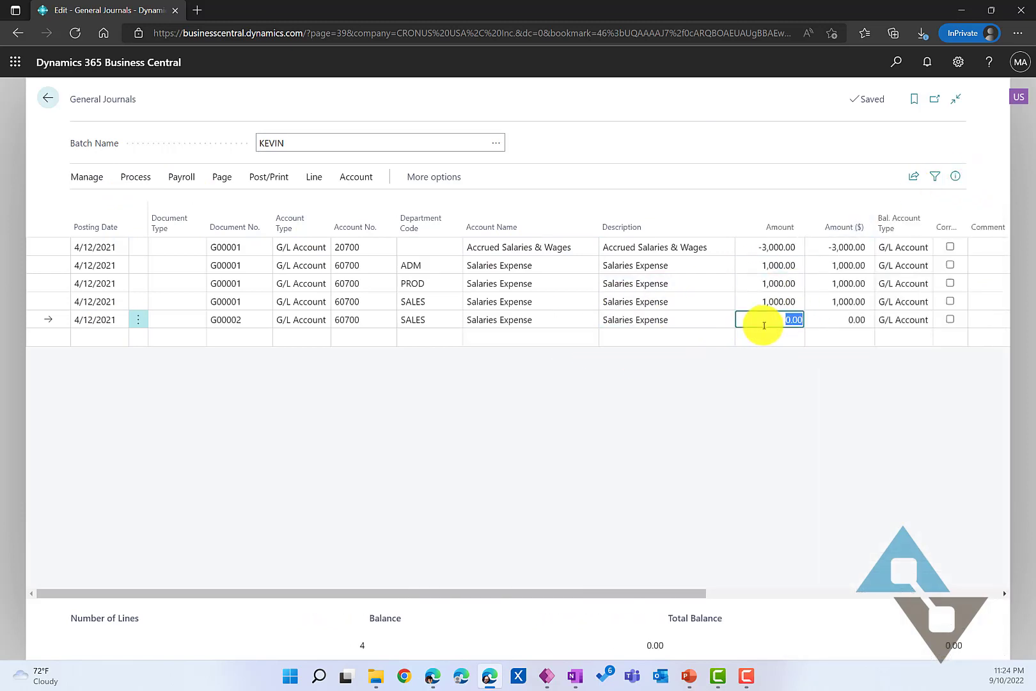
text(1000)
key(Tab)
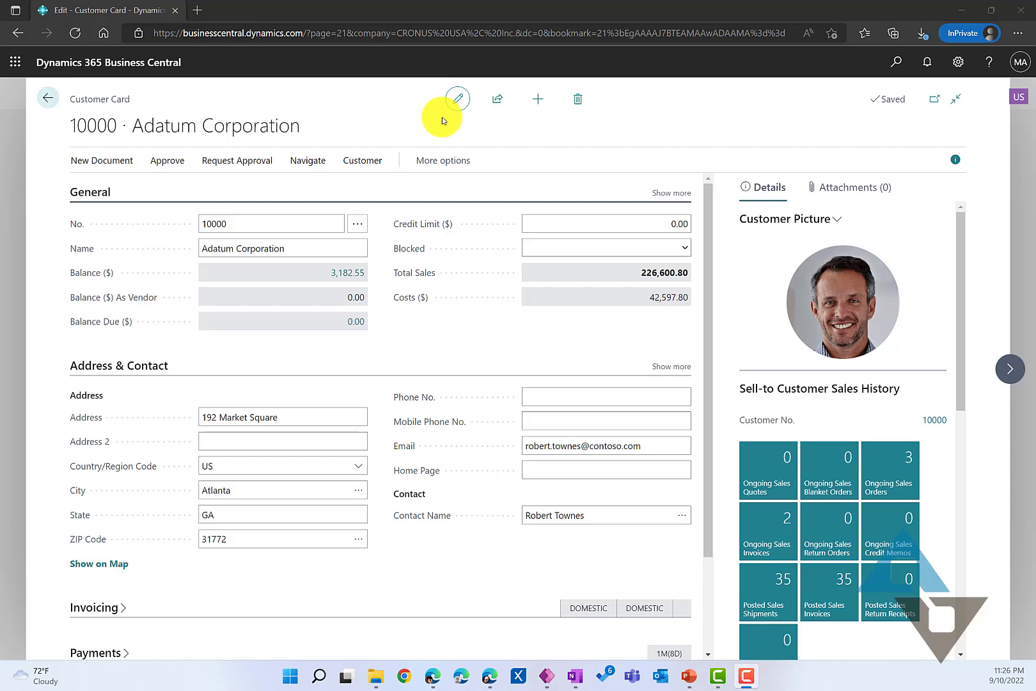
- Toggle the FactBox beside Adatum Corporation's card on and off with Alt+F2
click(410, 119)
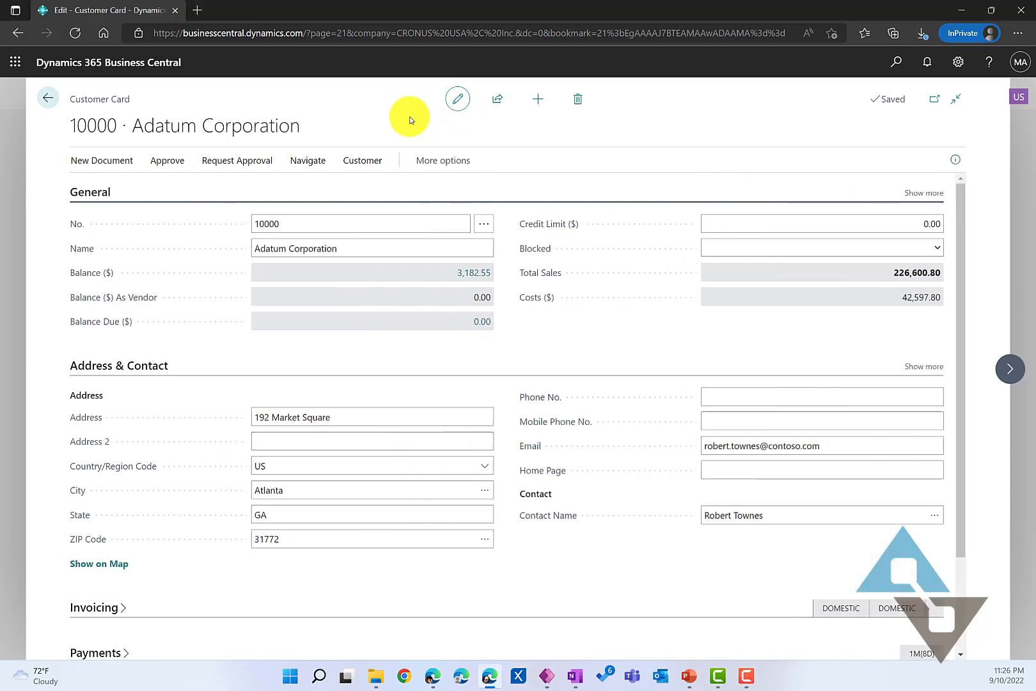
key(alt+F2)
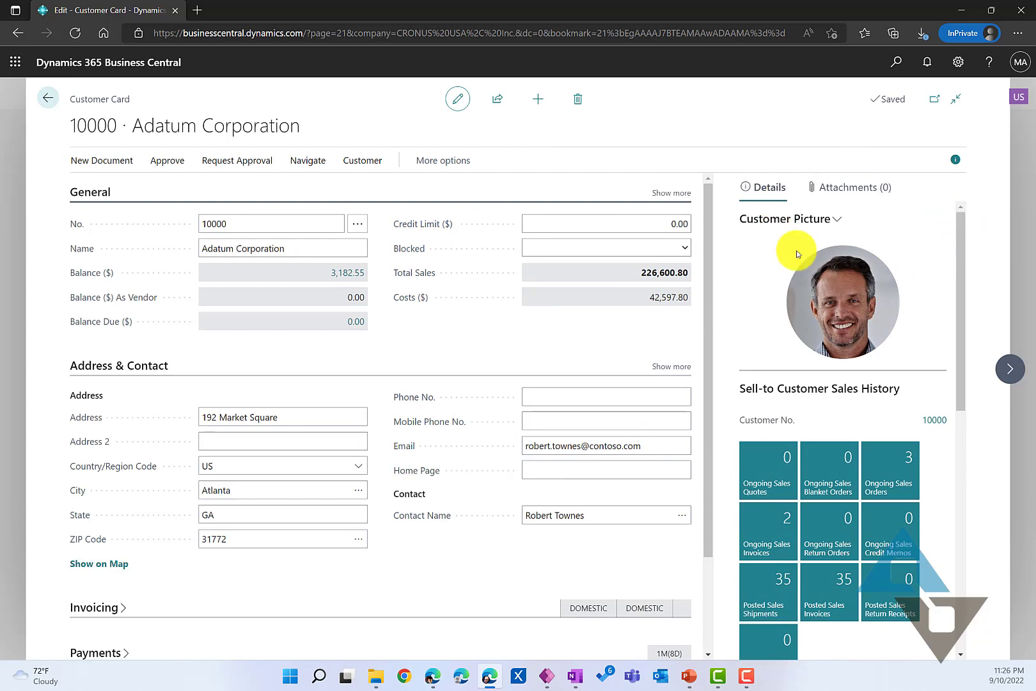
key(alt+F2)
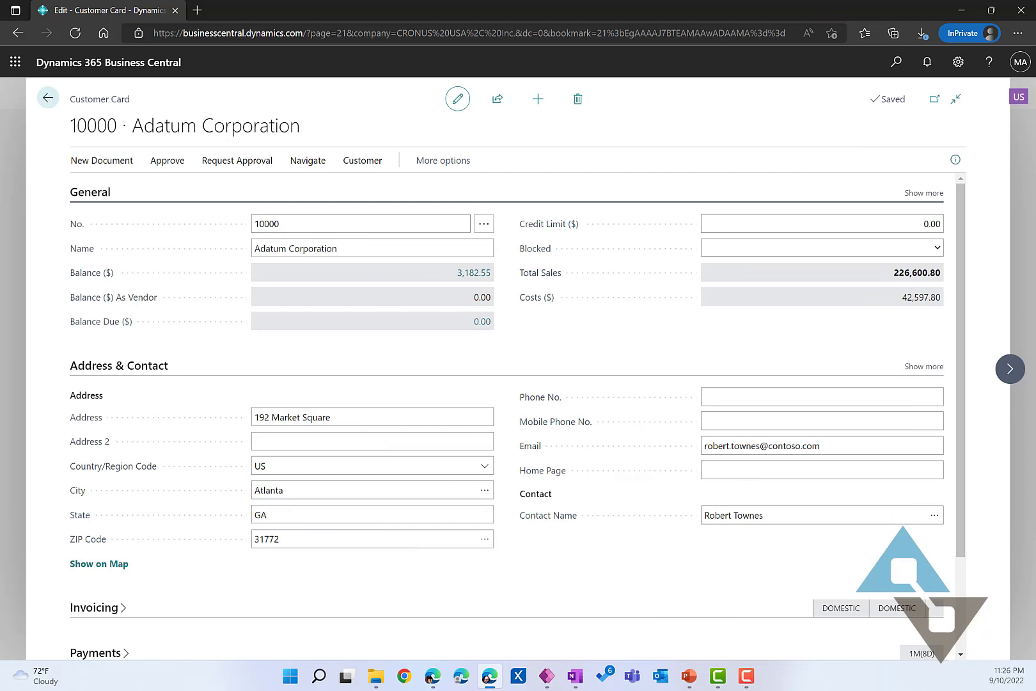
key(alt+Tab)
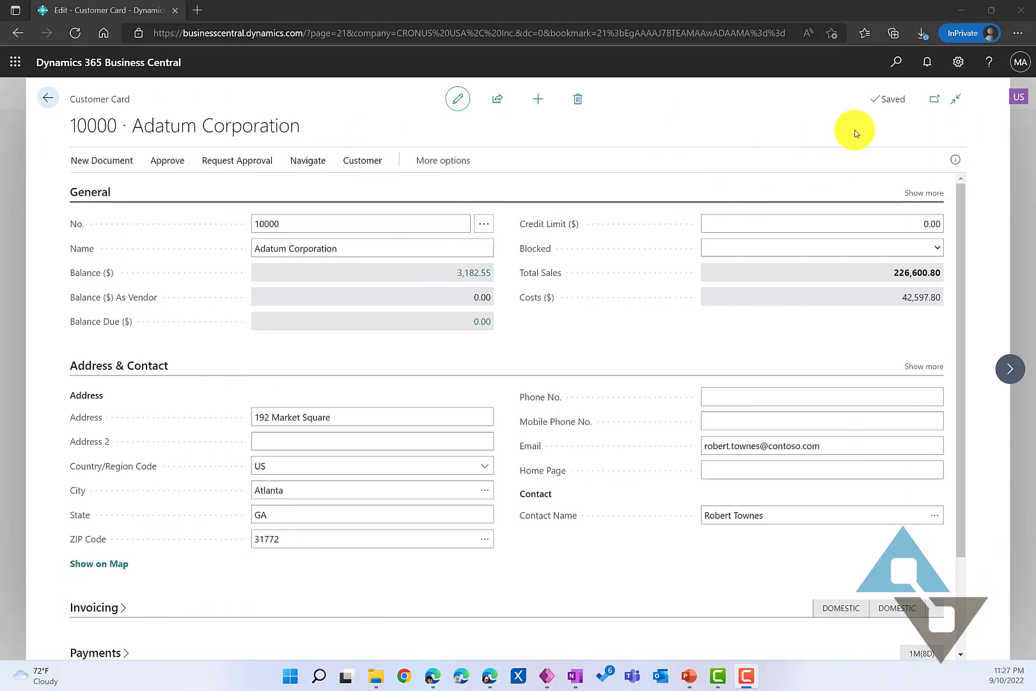
- Pop the Adatum Corporation card into a separate window, move it aside, then close it
click(936, 100)
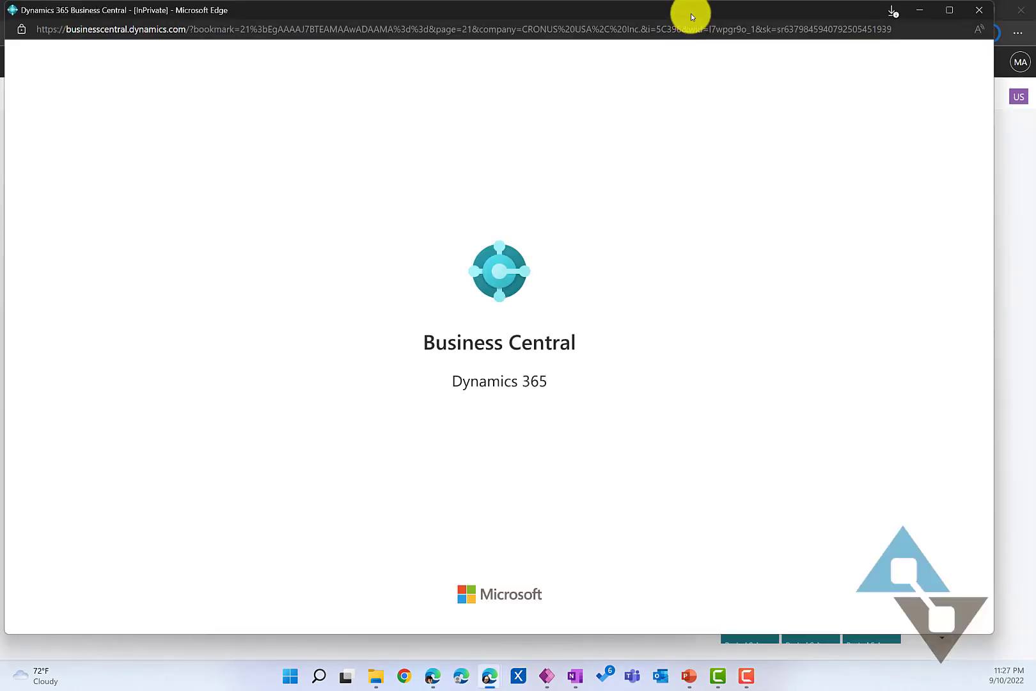
drag(691, 14, 719, 55)
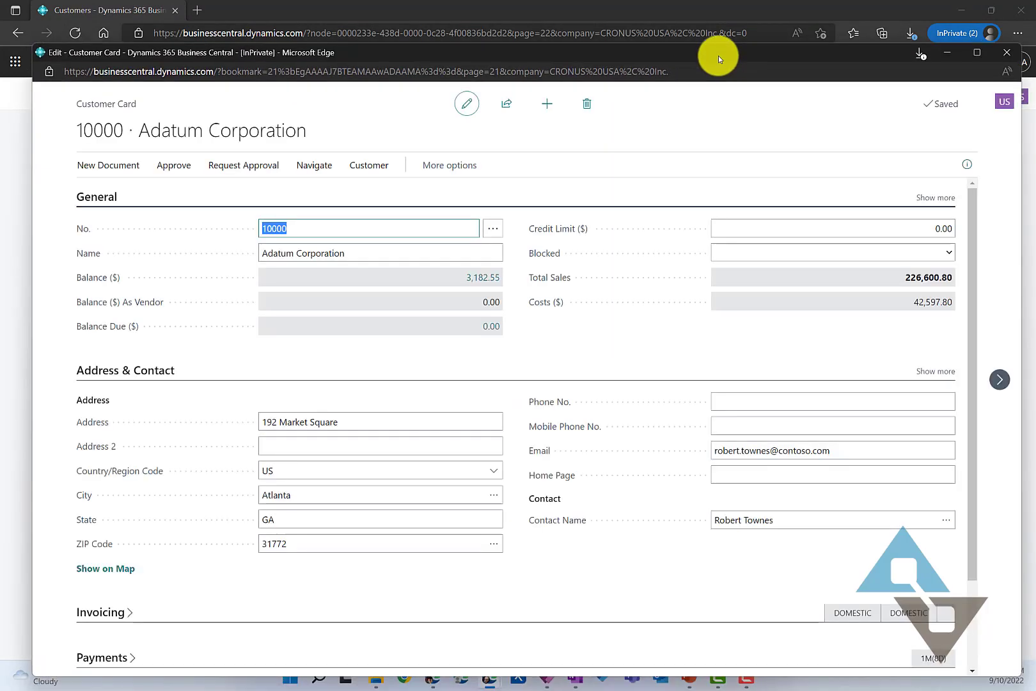
click(1003, 55)
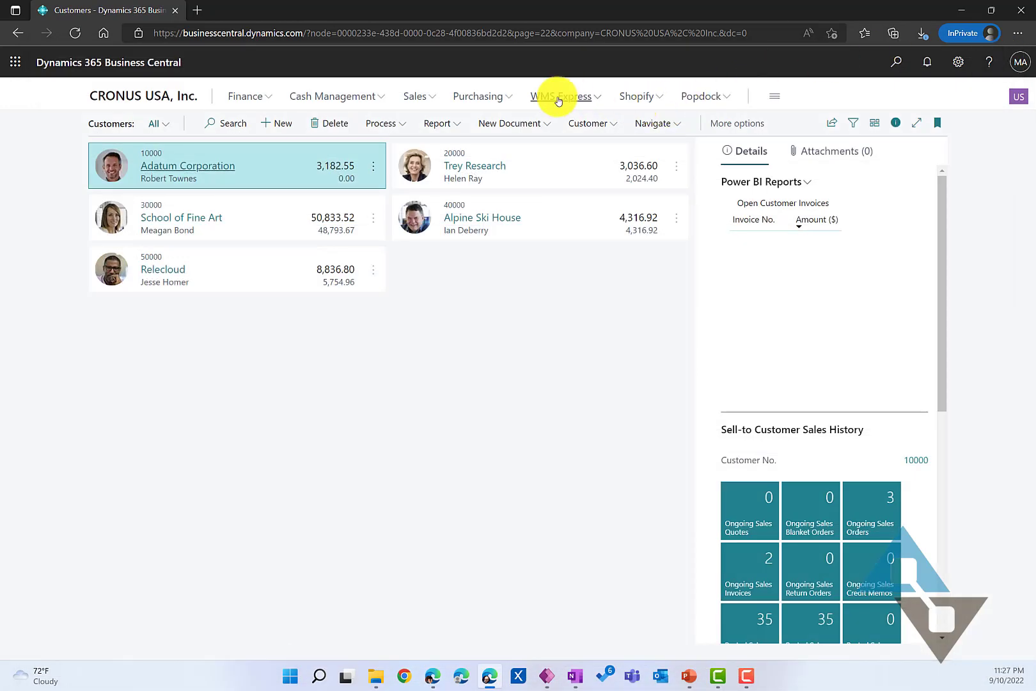
- Open Adatum Corporation from the Customers list in its own window and move it aside
click(204, 167)
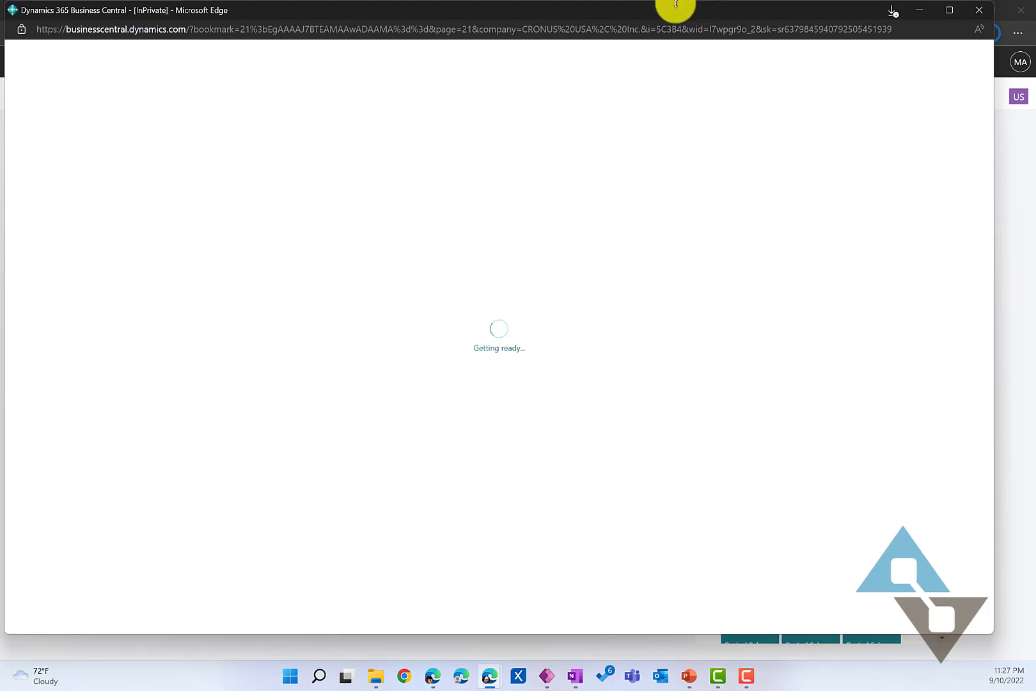
drag(646, 11, 669, 30)
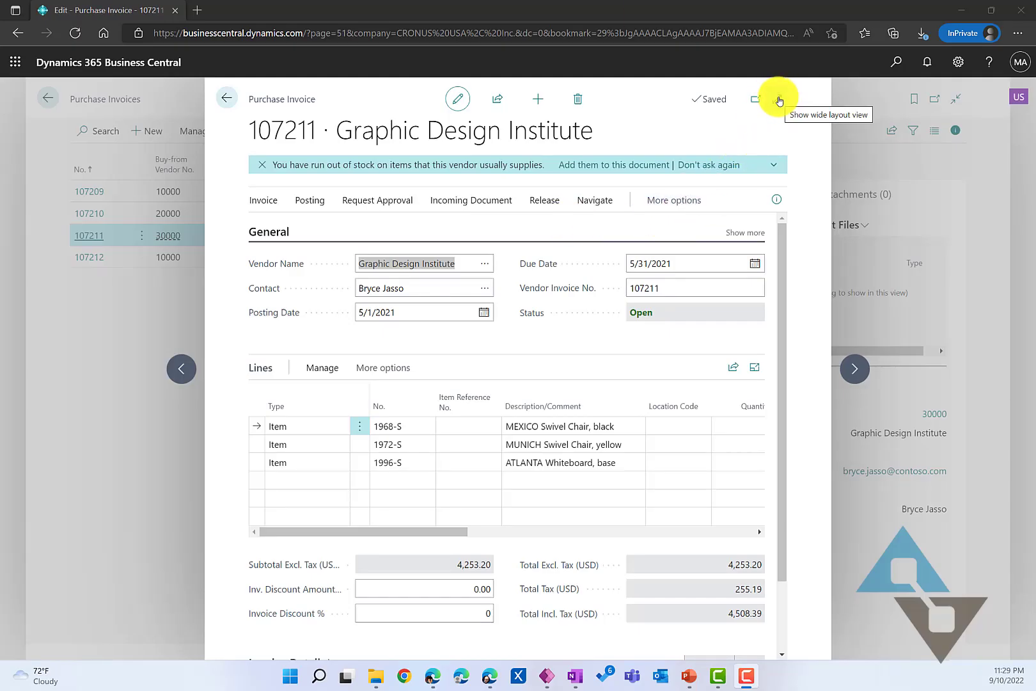
- Switch purchase invoice 107211 to wide layout and back, including via Ctrl+Shift+F12
click(779, 99)
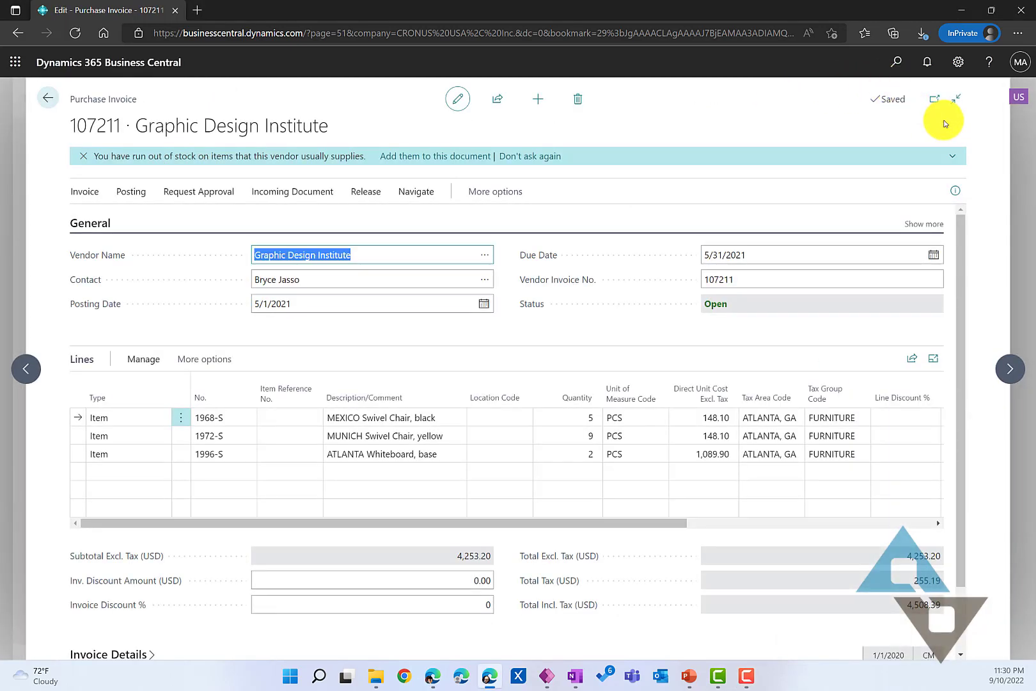
click(956, 101)
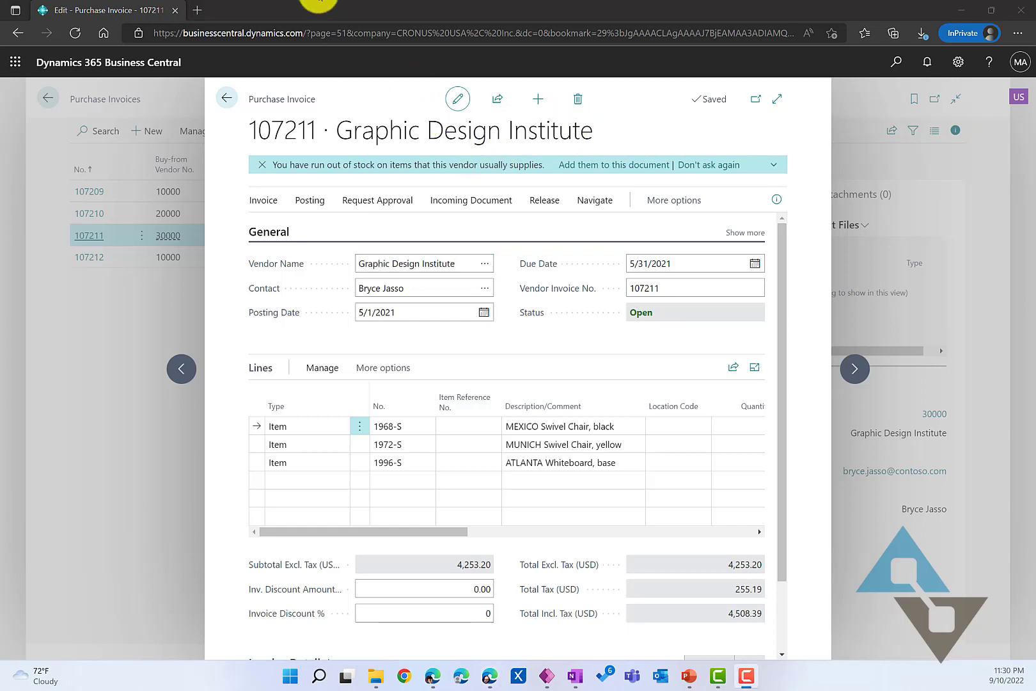
click(380, 105)
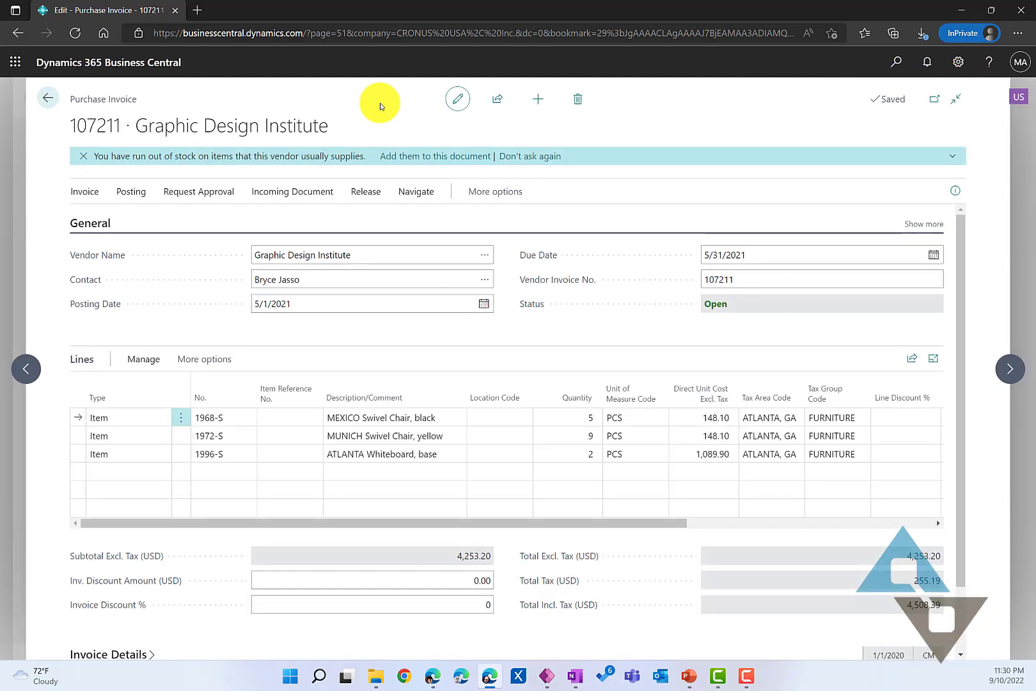
key(ctrl+shift+F12)
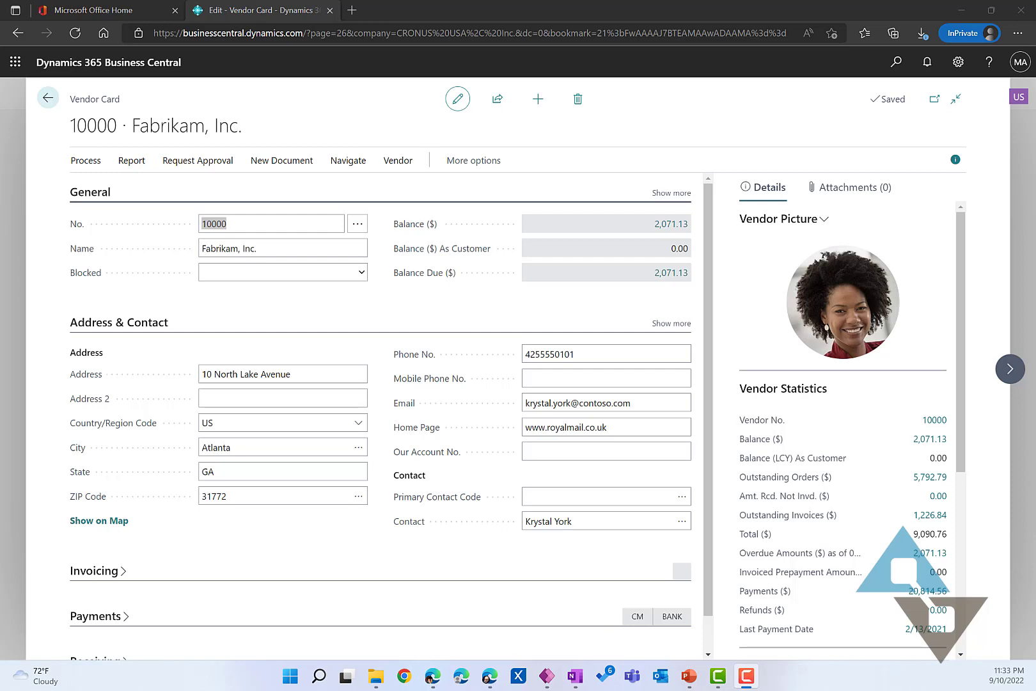
- Move from Fabrikam, Inc. to the next vendor record and back again
click(619, 117)
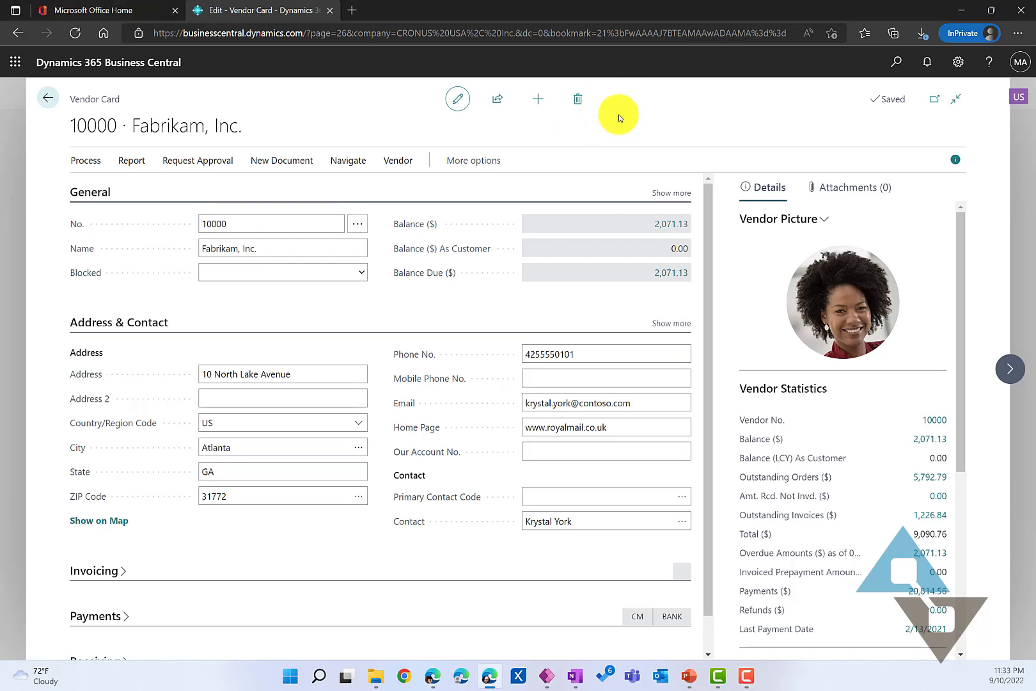
key(ctrl+Right)
key(ctrl+Right)
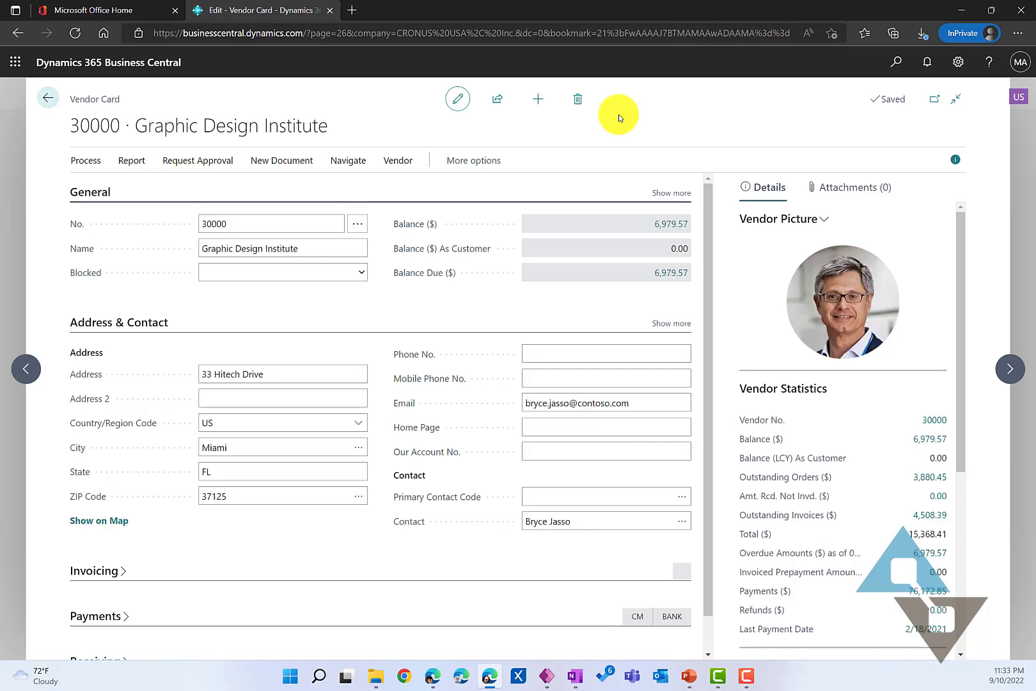
key(ctrl+Left)
key(ctrl+Left)
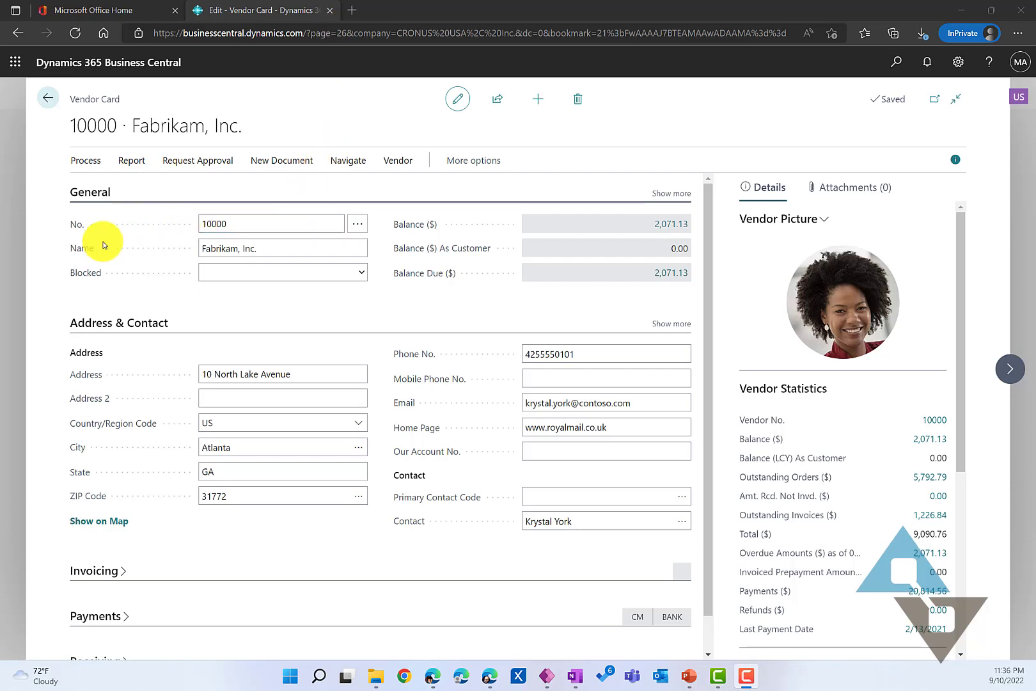
click(282, 251)
click(282, 250)
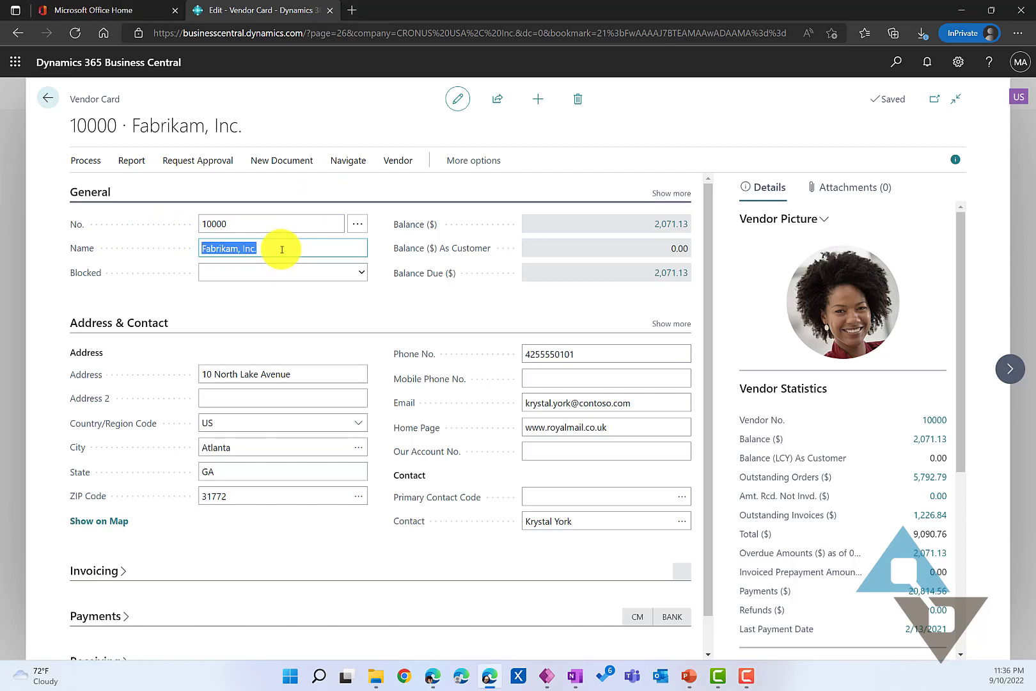
click(282, 250)
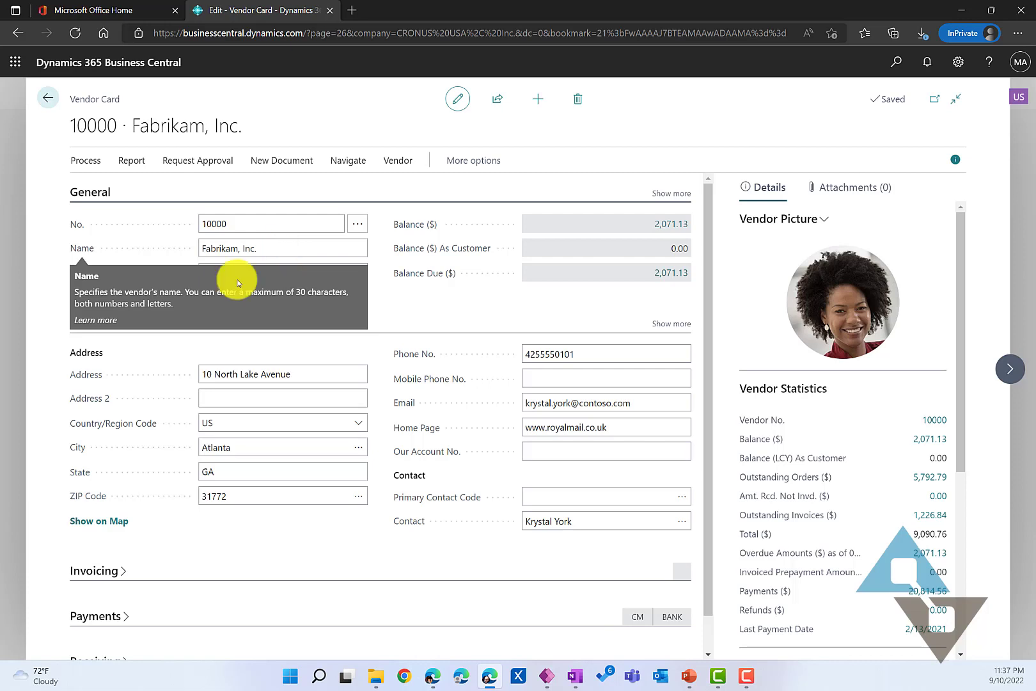
key(Escape)
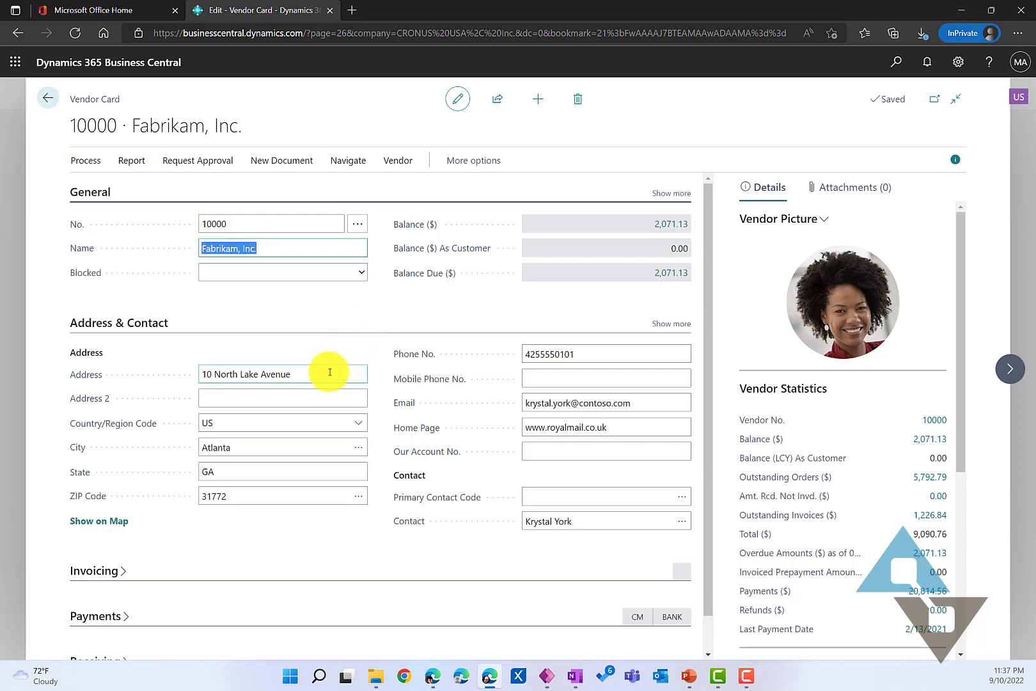
click(329, 372)
click(330, 372)
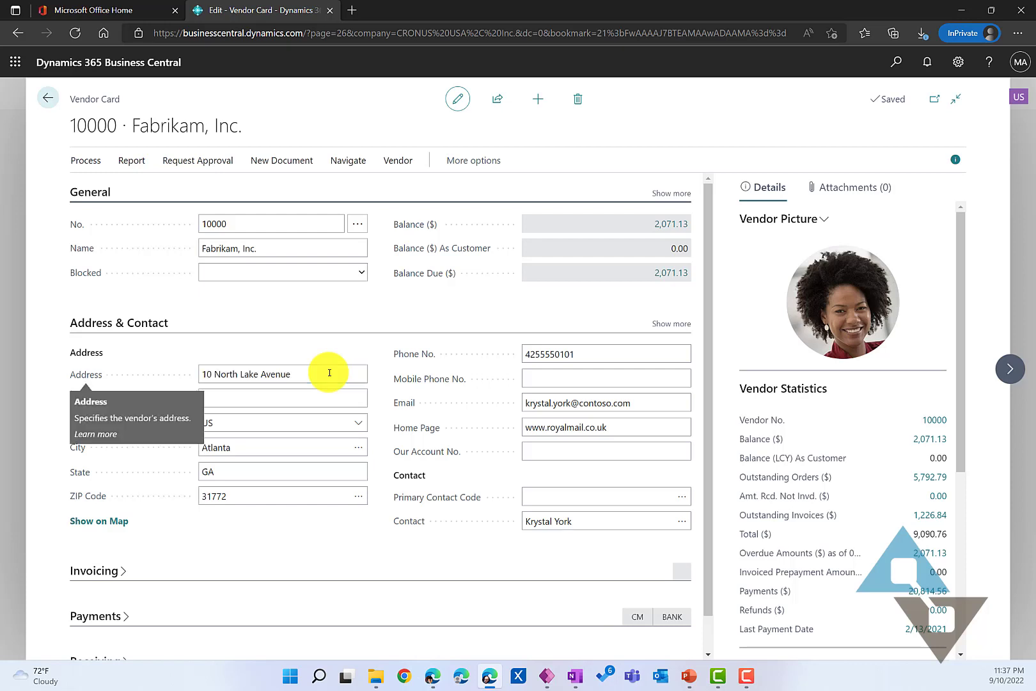
key(Escape)
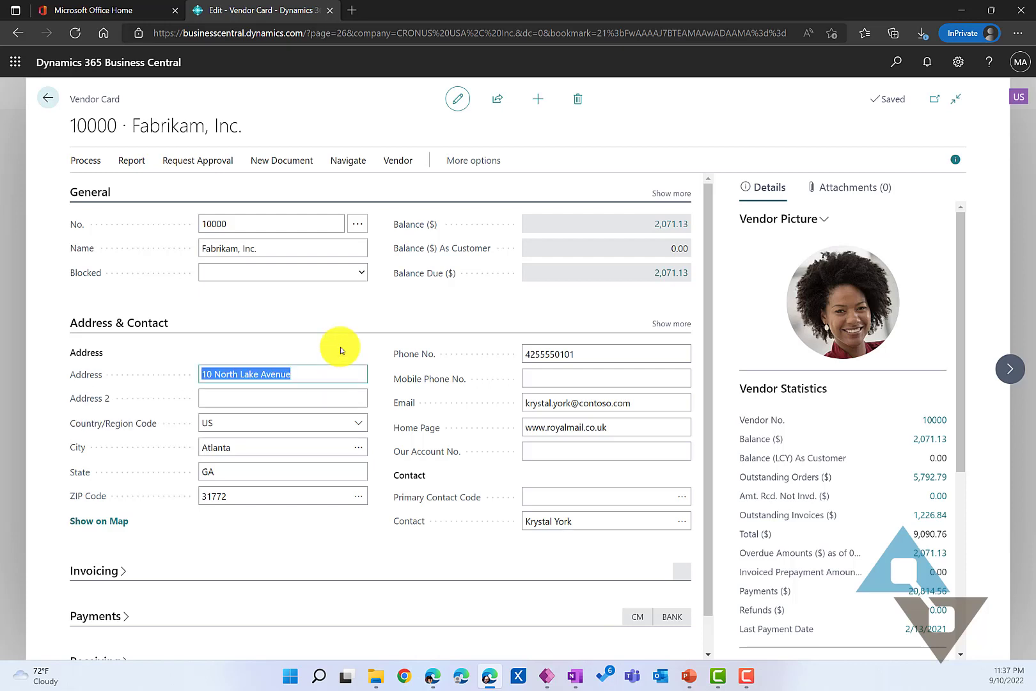
- Expand Invoicing and browse the Tax Area Code lookup, leaving ATLANTA, GA unchanged
scroll(446, 528, down, 1)
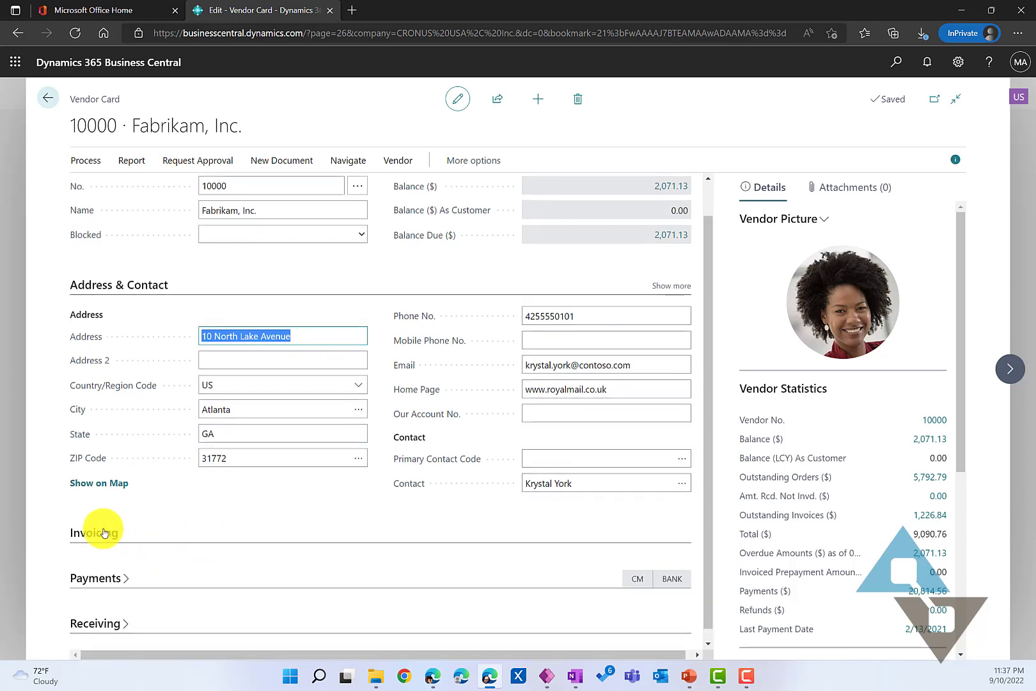
click(104, 533)
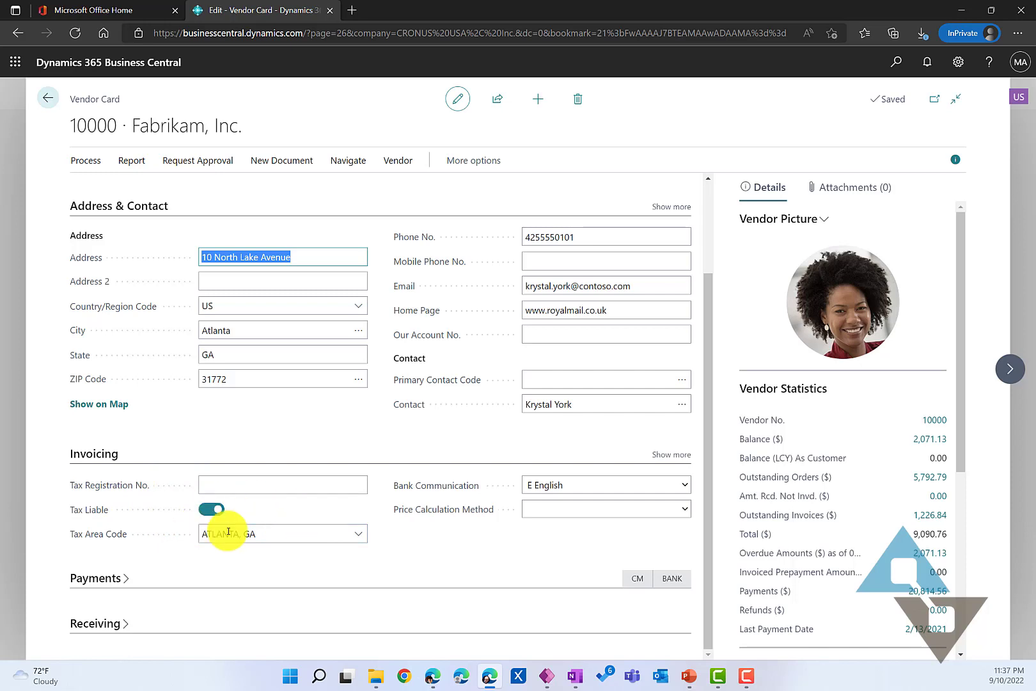
click(298, 538)
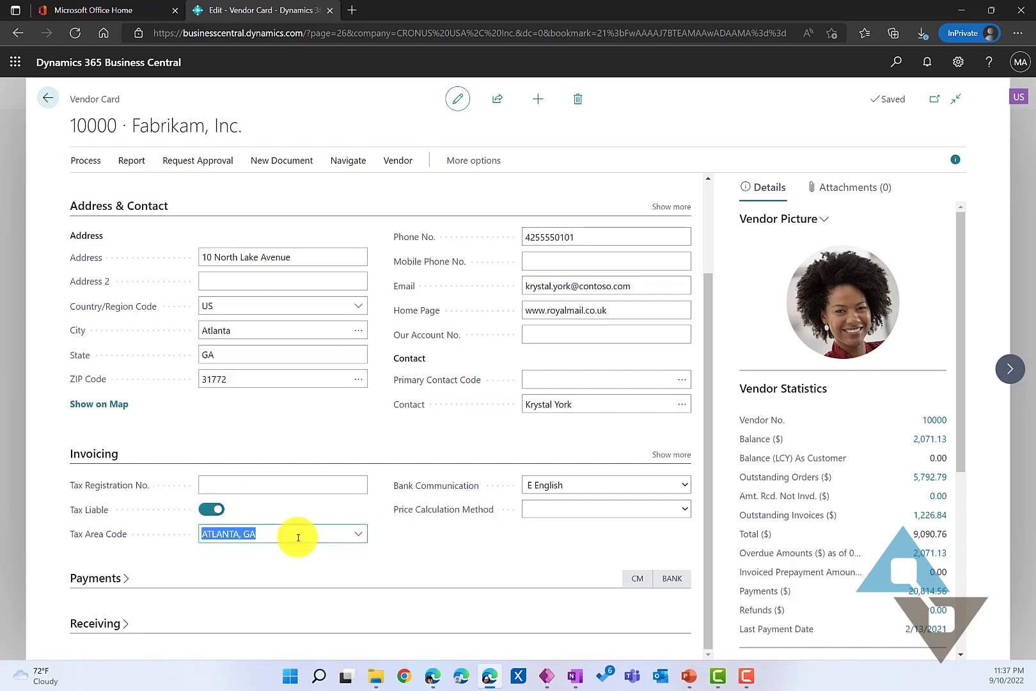
click(298, 538)
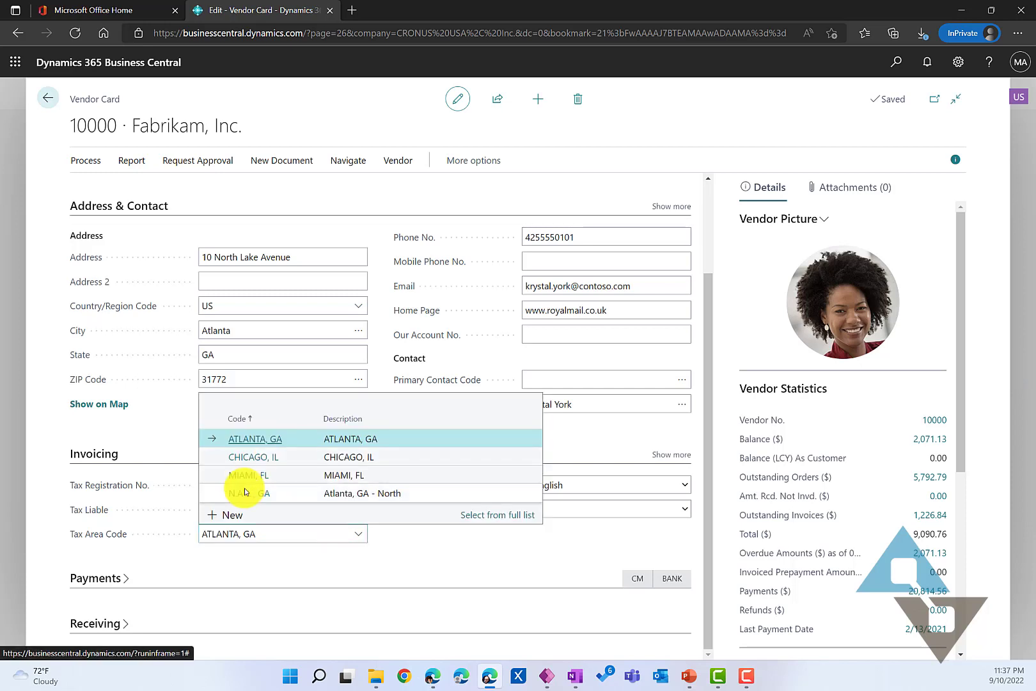
key(Down)
key(Down)
key(Down)
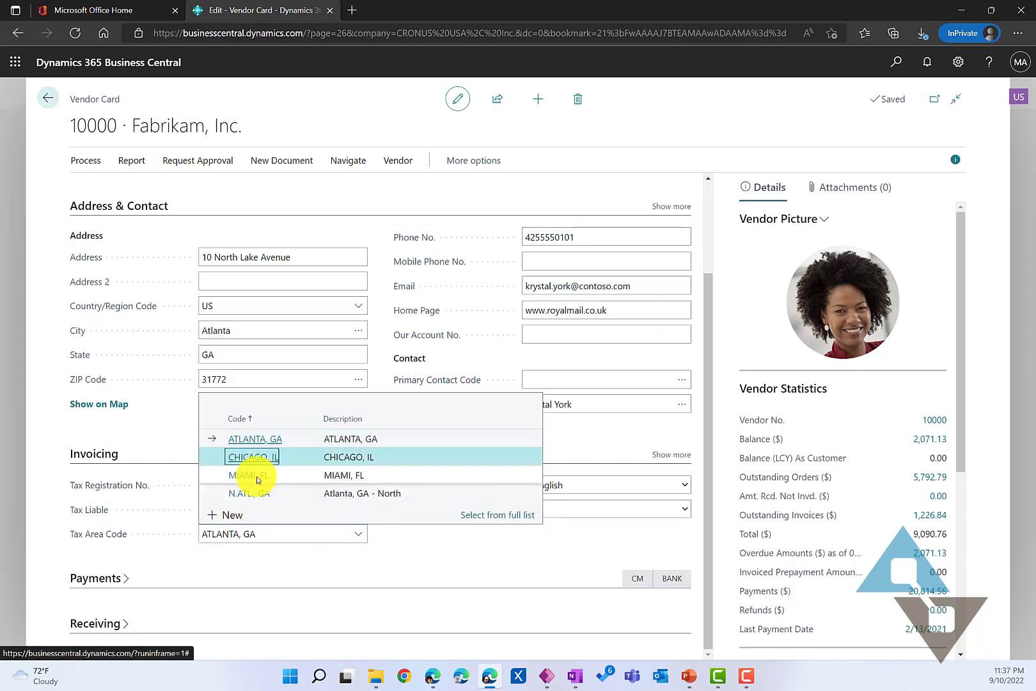
key(Up)
key(Up)
key(Up)
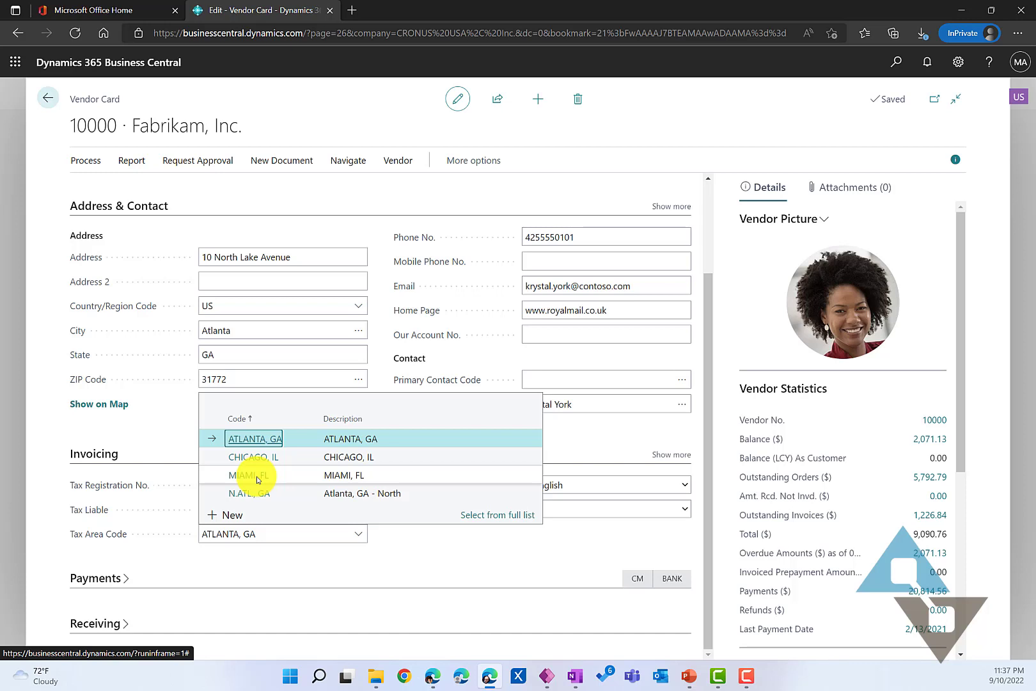
click(157, 422)
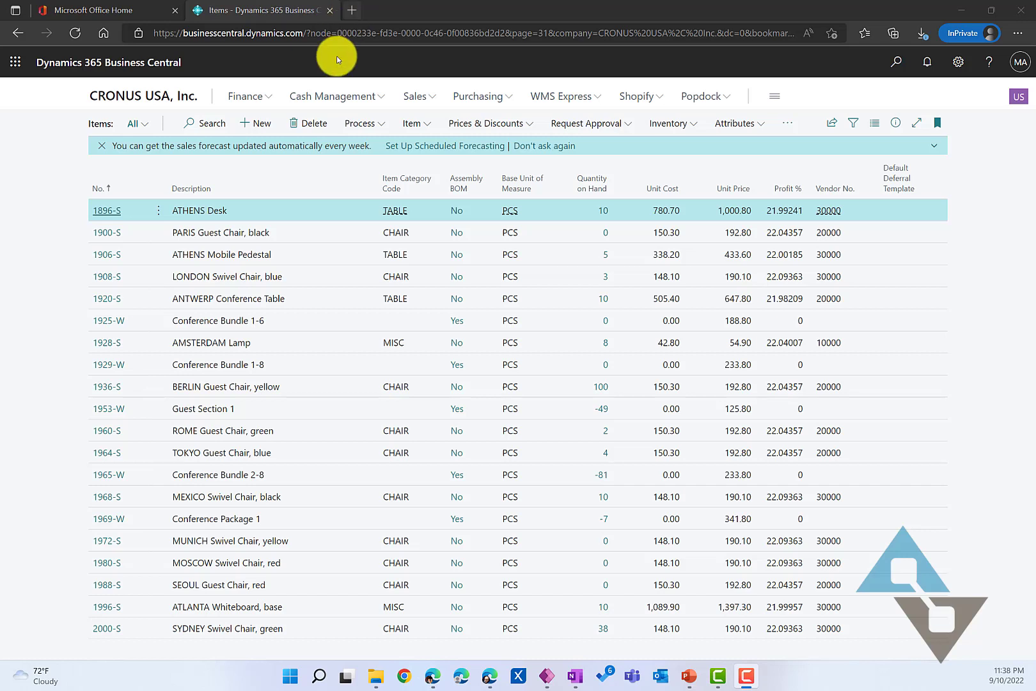
- Filter the Items list to category TABLE with Alt+F3, then clear that filter
click(276, 16)
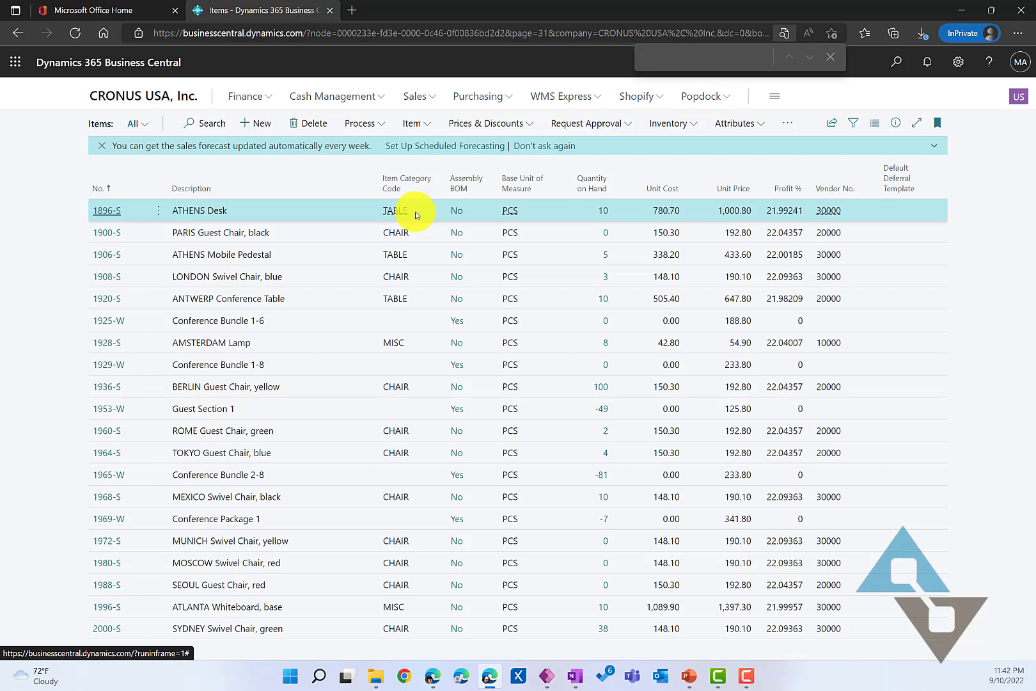
key(alt+F3)
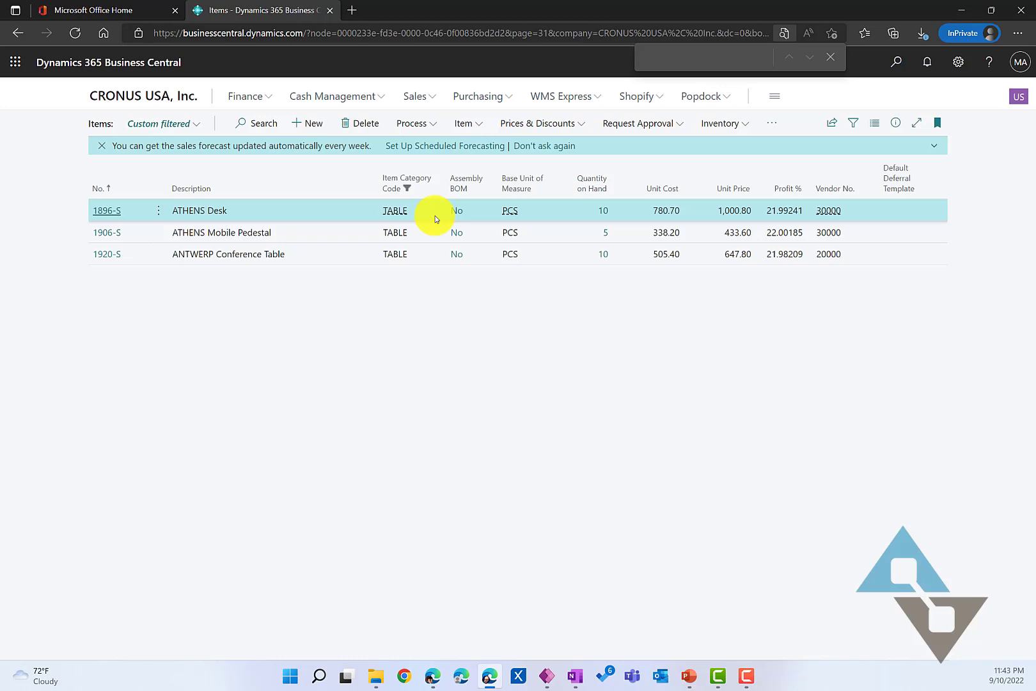
key(ctrl+shift+a)
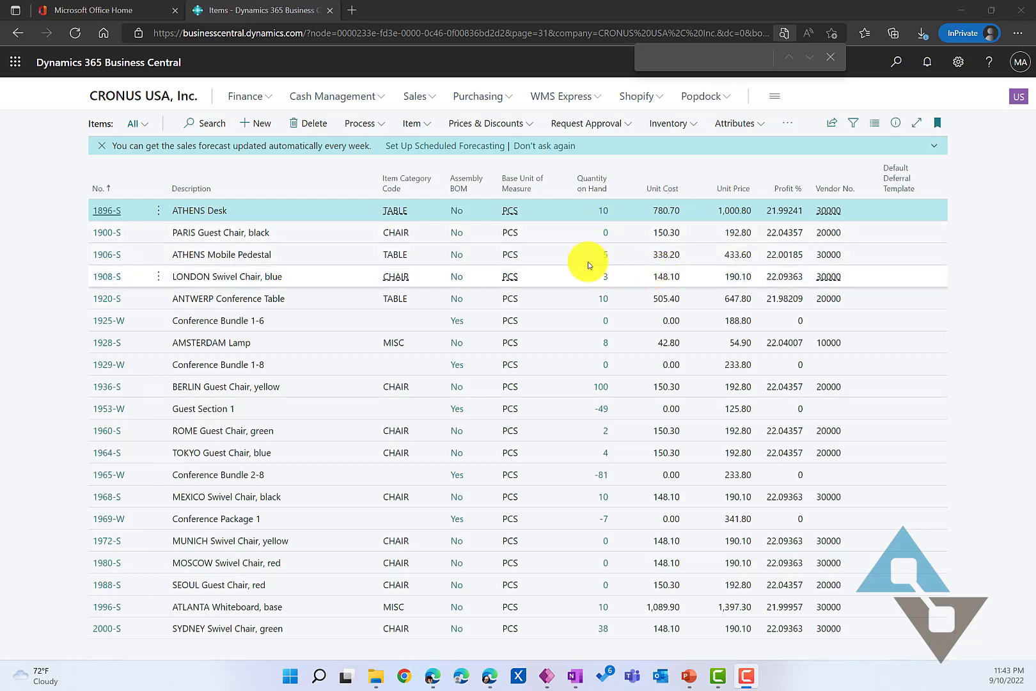
click(690, 212)
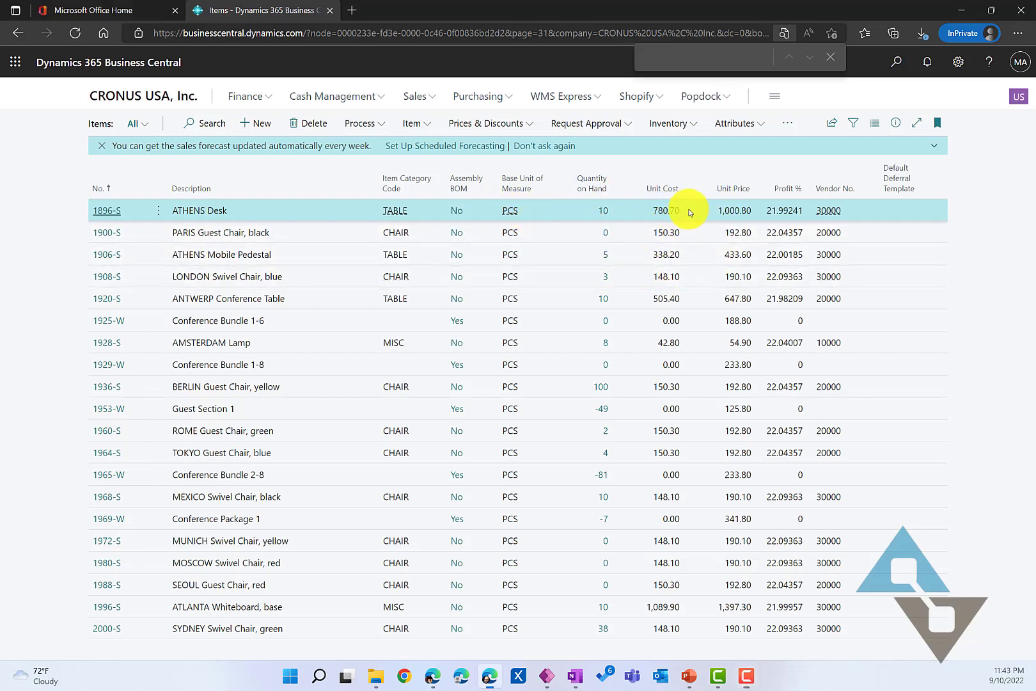